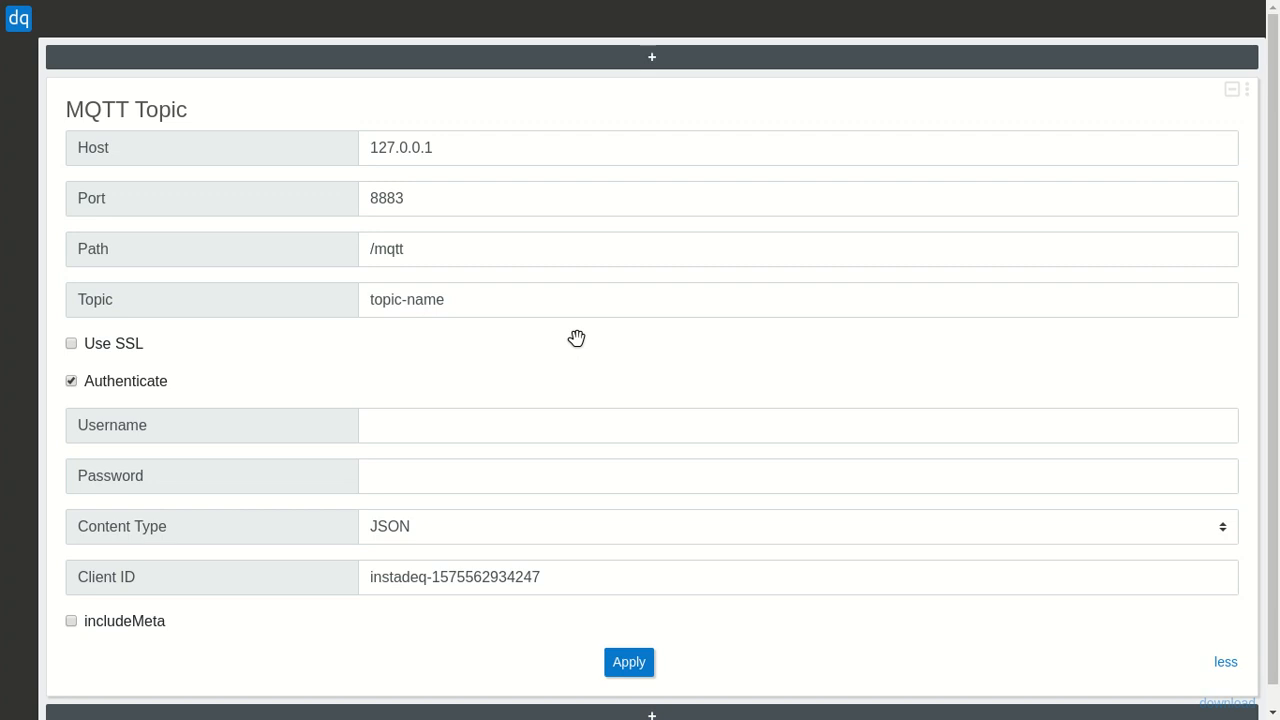
Set the MQTT topic to sensors-1 and enter the account username and password.
{"action": "triple_click", "coordinate": [471, 303]}
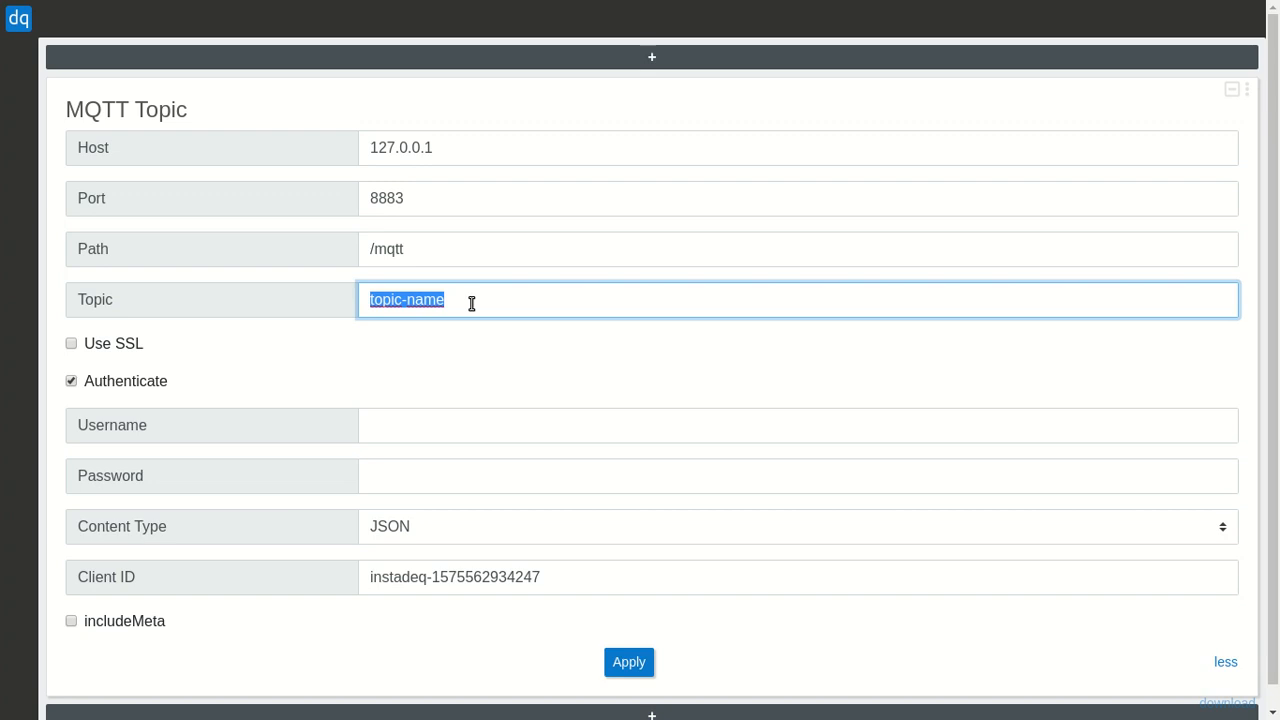
{"action": "type", "text": "sensors-1"}
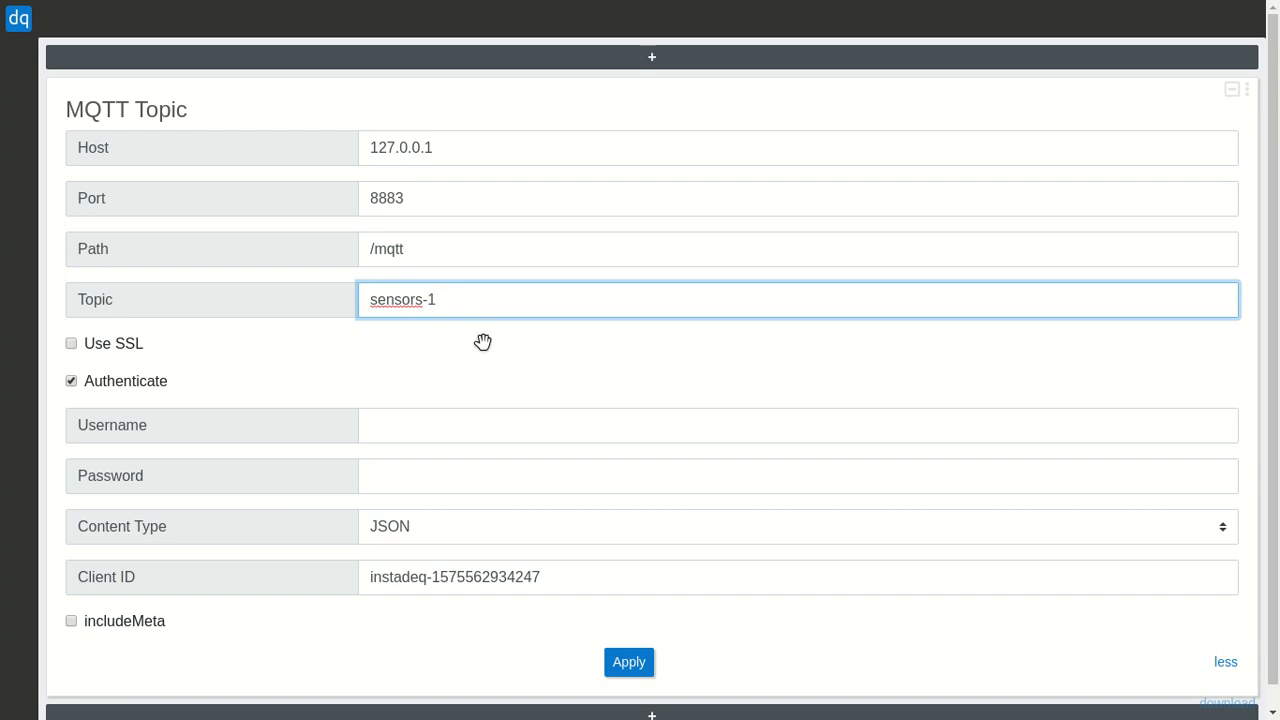
{"action": "left_click", "coordinate": [454, 433]}
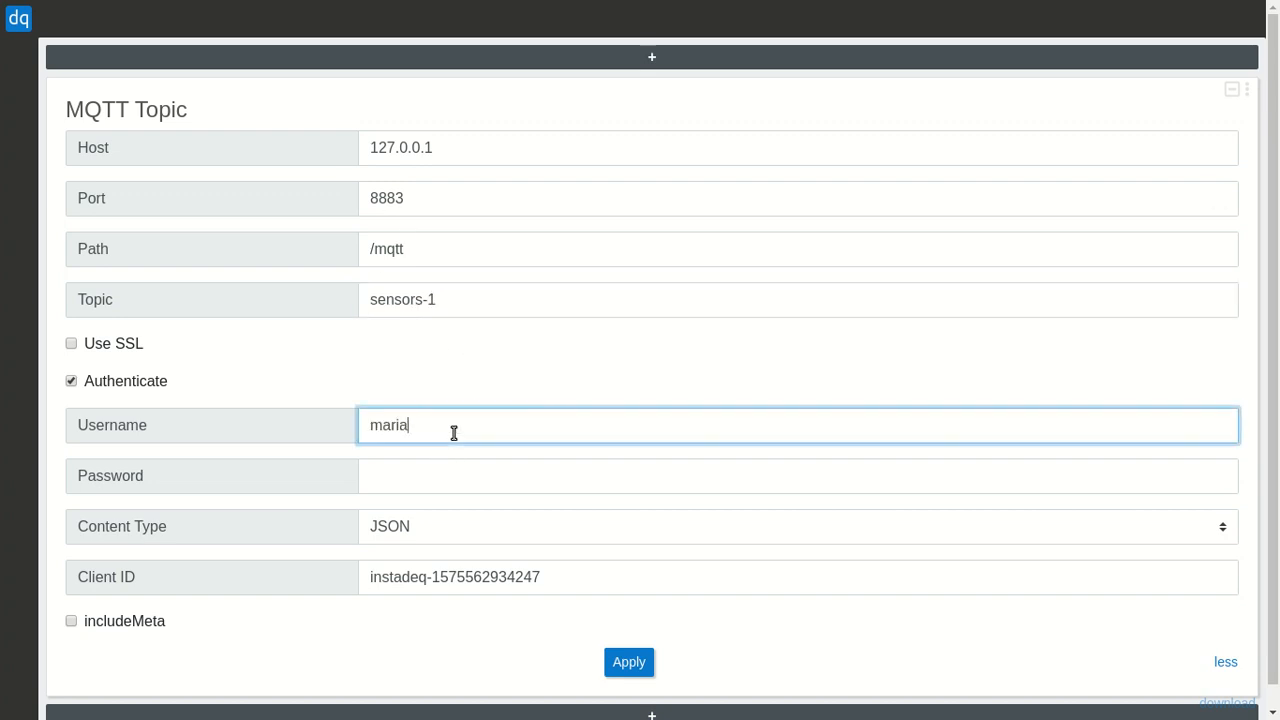
{"action": "key", "text": "Tab"}
{"action": "type", "text": "m"}
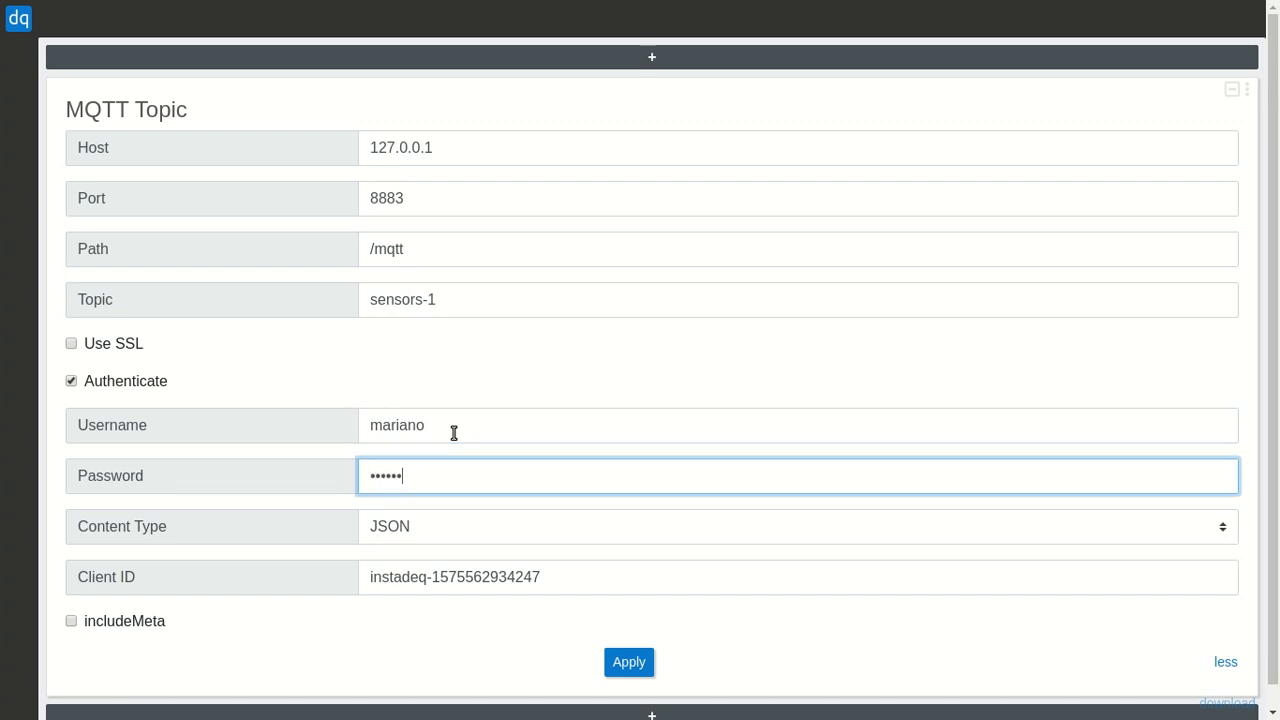
Set the content type to CSV, then apply the MQTT settings and collapse them.
{"action": "left_click", "coordinate": [512, 530]}
{"action": "left_click", "coordinate": [505, 572]}
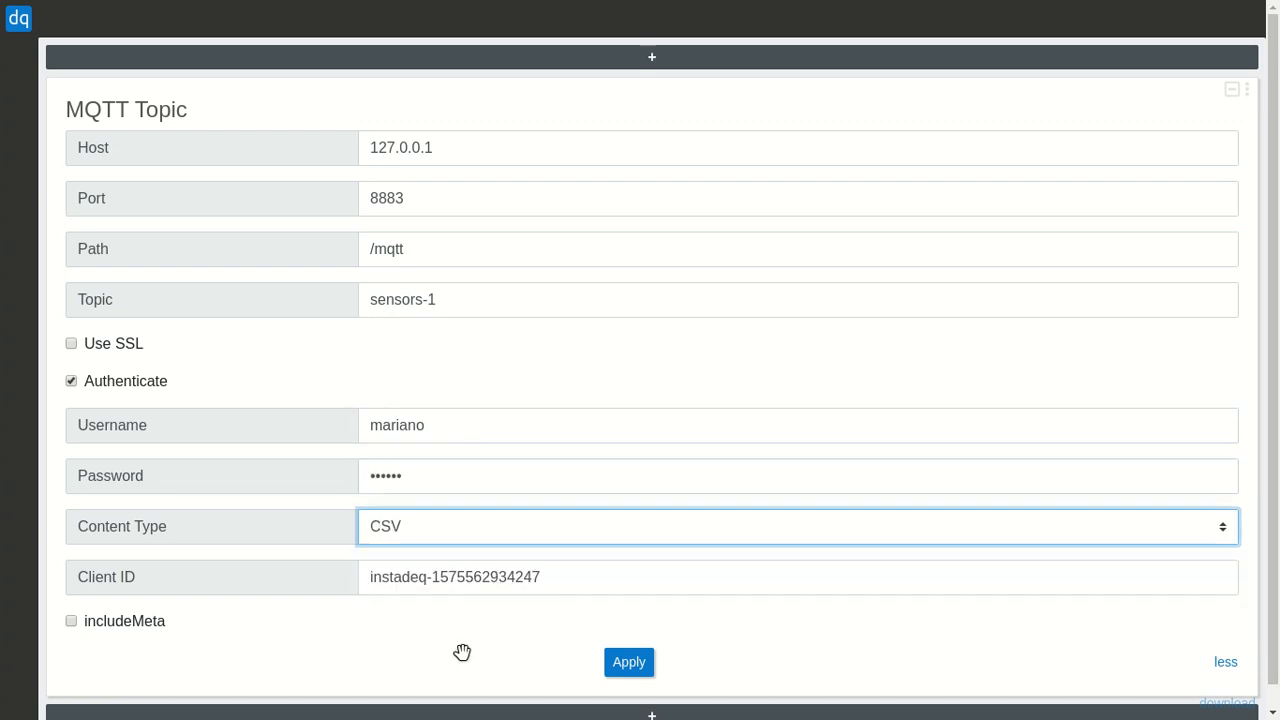
{"action": "left_click", "coordinate": [629, 665]}
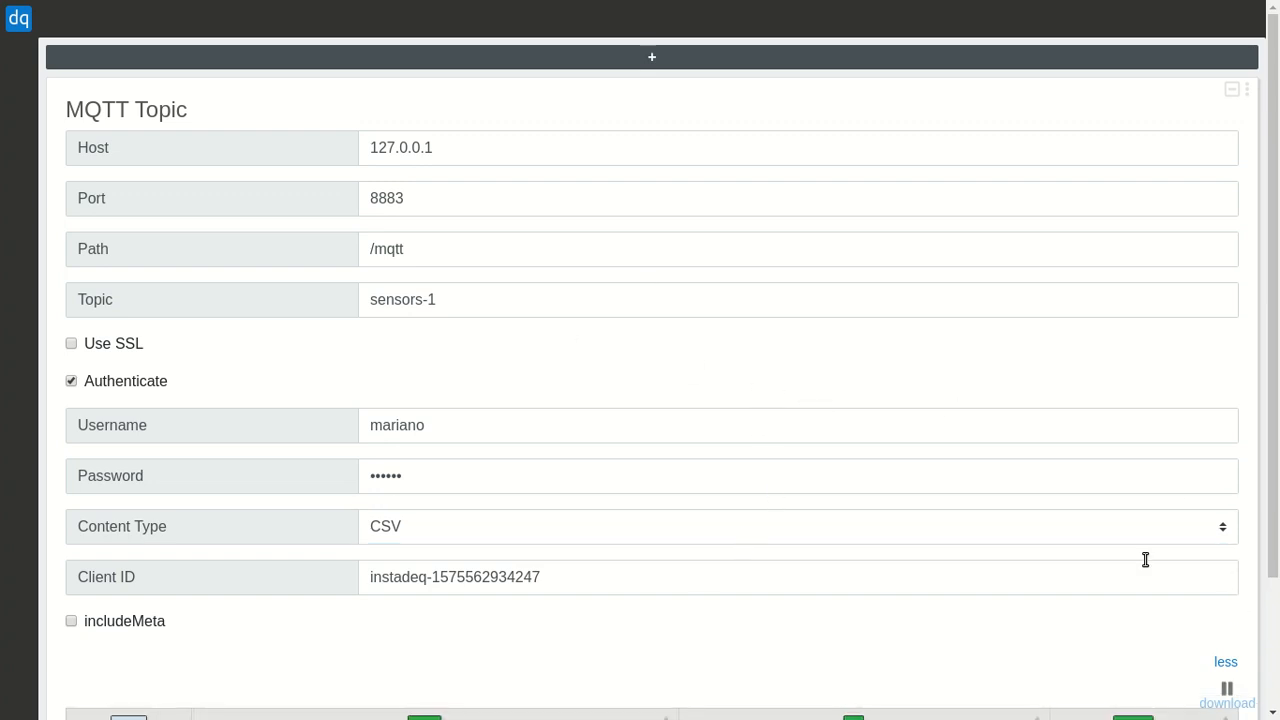
{"action": "scroll", "coordinate": [1230, 611], "scroll_direction": "down", "scroll_amount": 3}
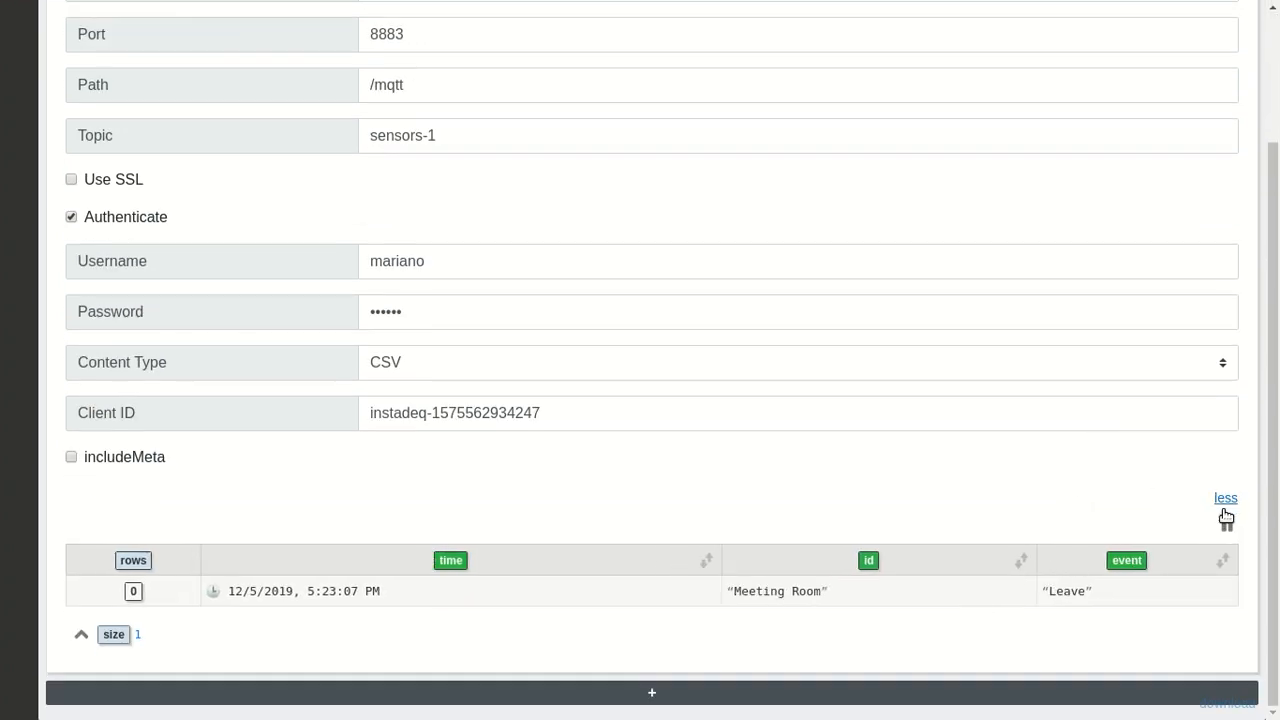
{"action": "left_click", "coordinate": [1224, 499]}
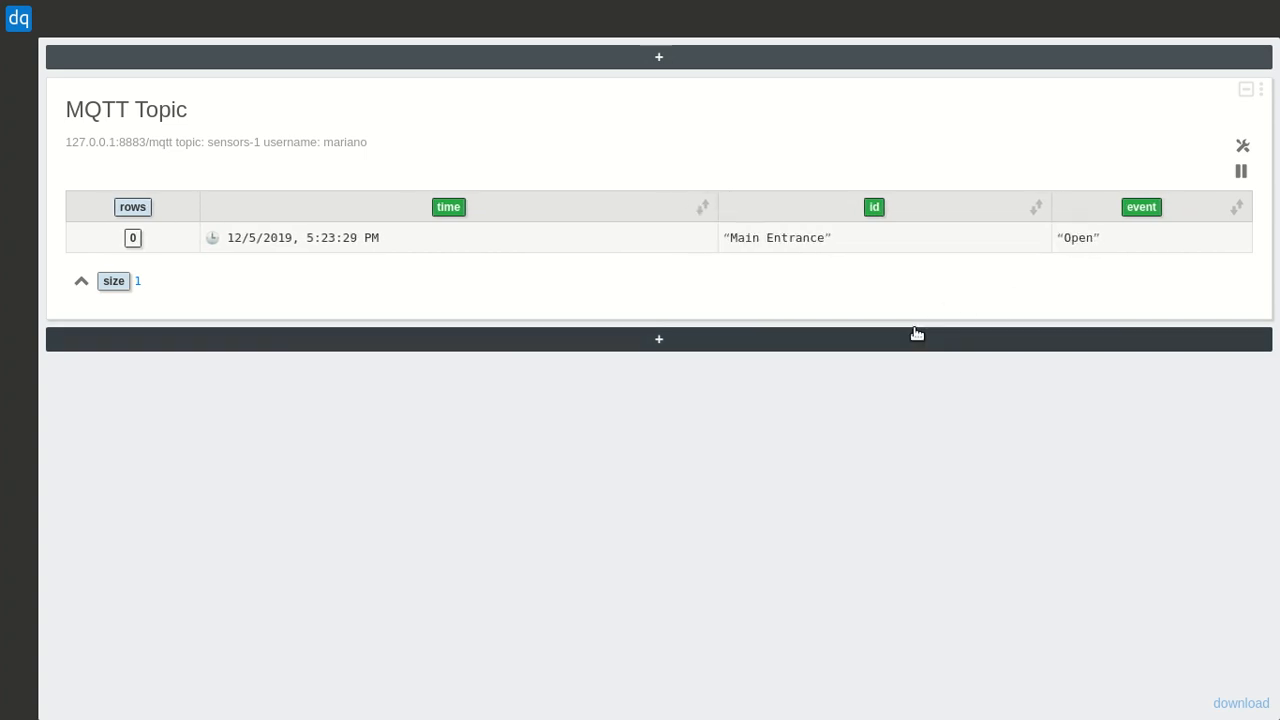
Add an Aggregation cell below the MQTT Topic cell and pause the incoming MQTT data.
{"action": "left_click", "coordinate": [846, 346]}
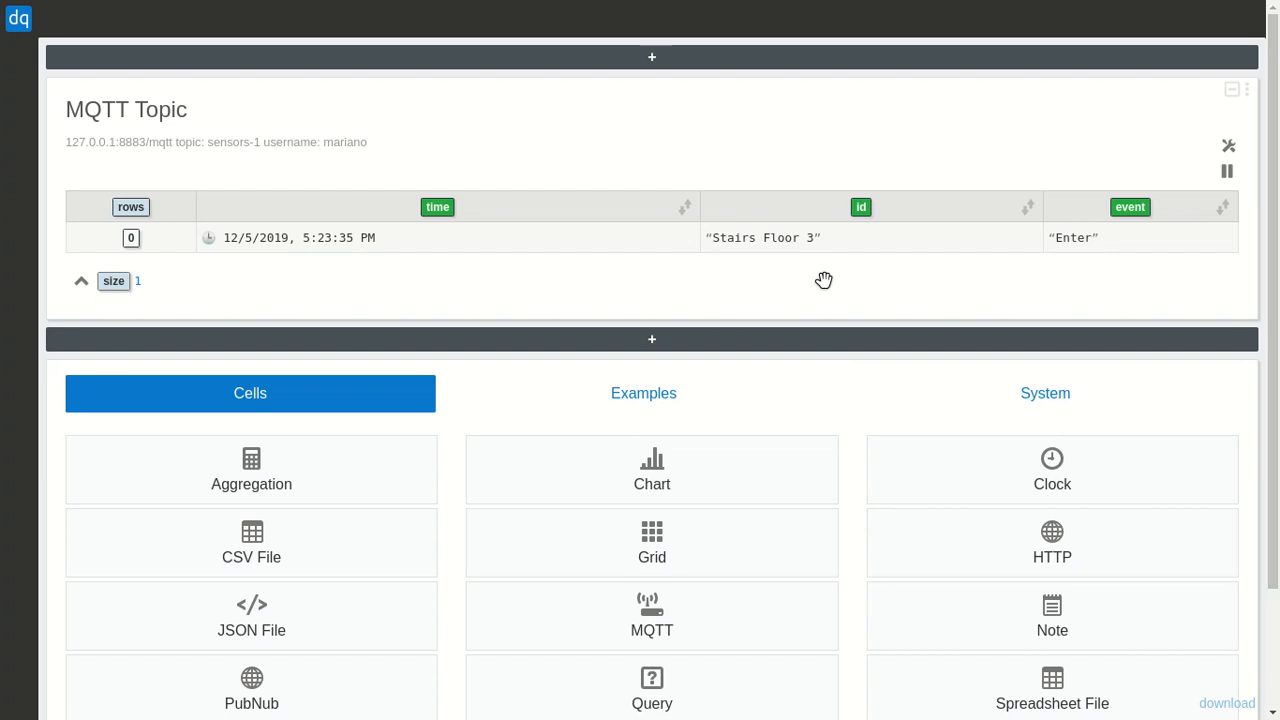
{"action": "left_click", "coordinate": [346, 477]}
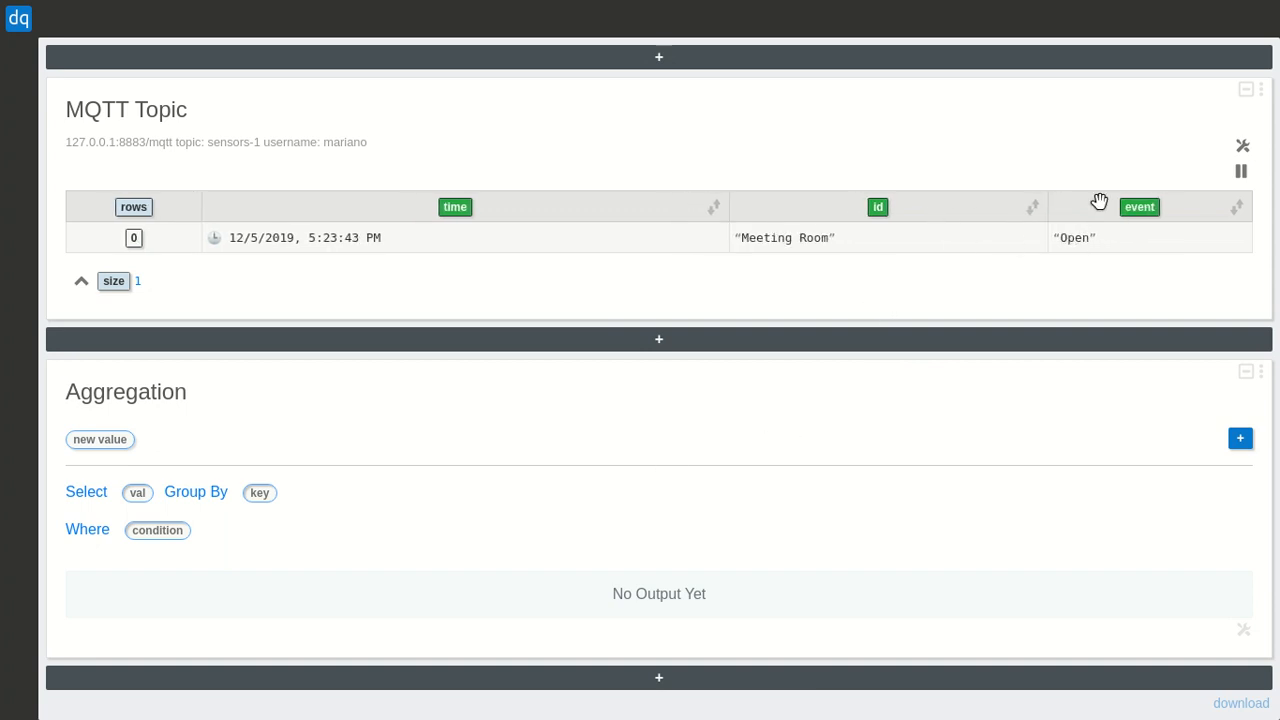
{"action": "left_click", "coordinate": [1241, 171]}
Group the aggregation by the MQTT table's id and event columns and select the Count of event.
{"action": "left_click_drag", "start_coordinate": [862, 207], "coordinate": [258, 492]}
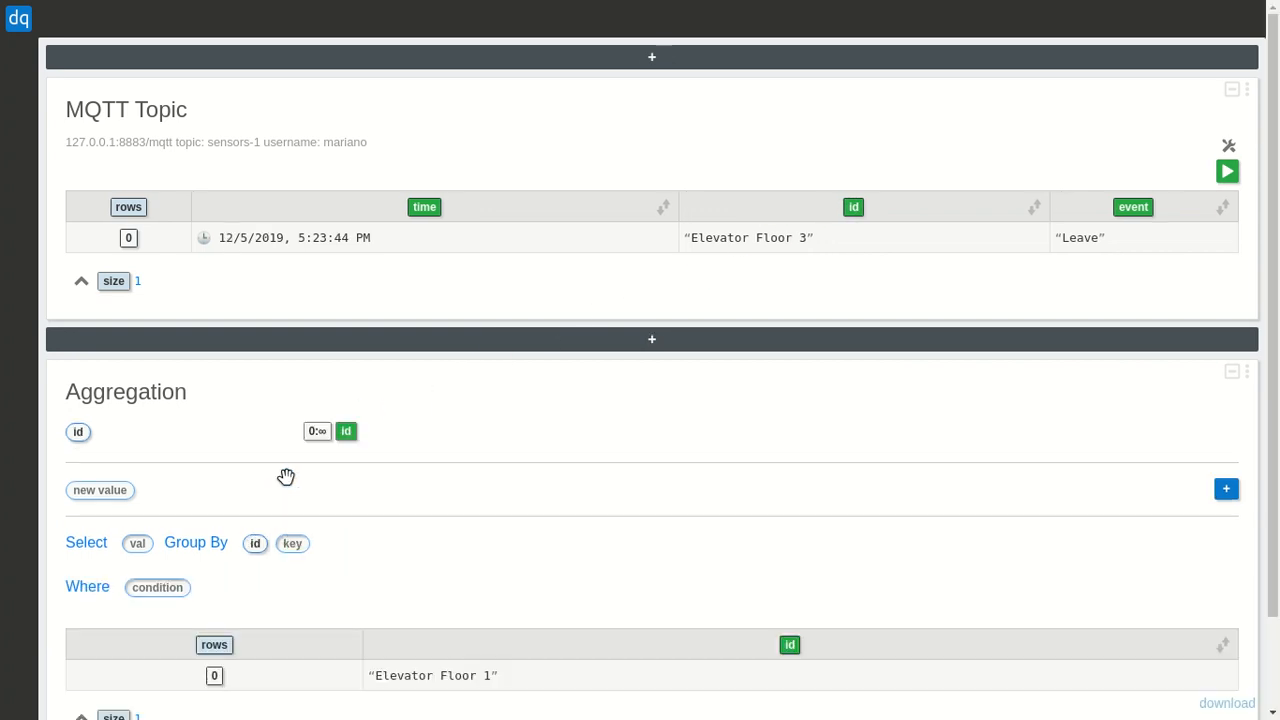
{"action": "left_click_drag", "start_coordinate": [1145, 207], "coordinate": [300, 543]}
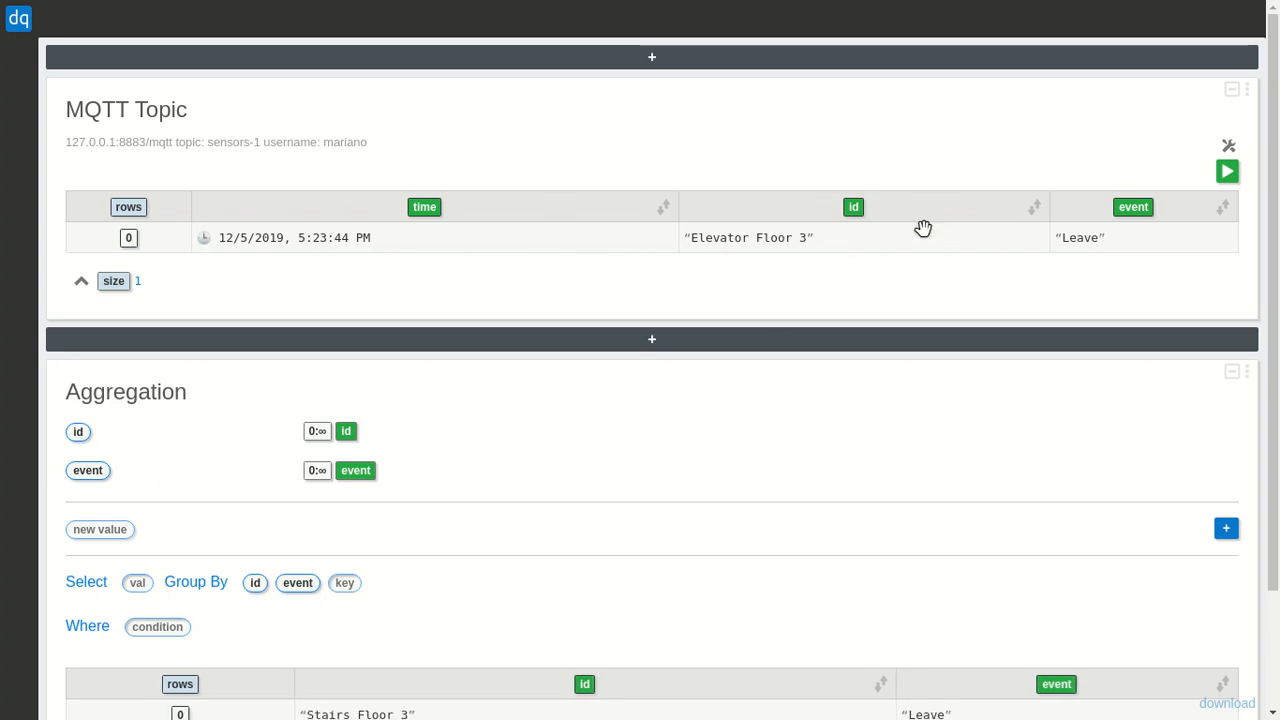
{"action": "scroll", "coordinate": [889, 300], "scroll_direction": "down", "scroll_amount": 1}
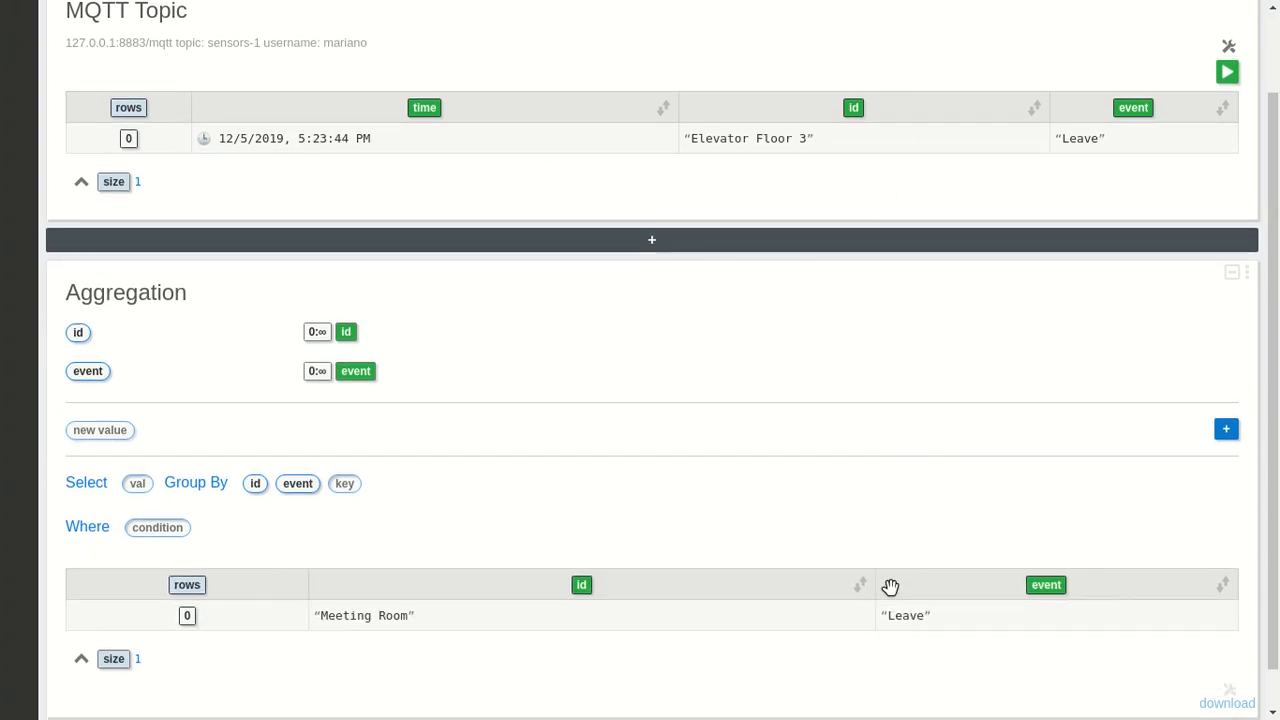
{"action": "left_click_drag", "start_coordinate": [286, 488], "coordinate": [145, 490]}
{"action": "left_click", "coordinate": [168, 495]}
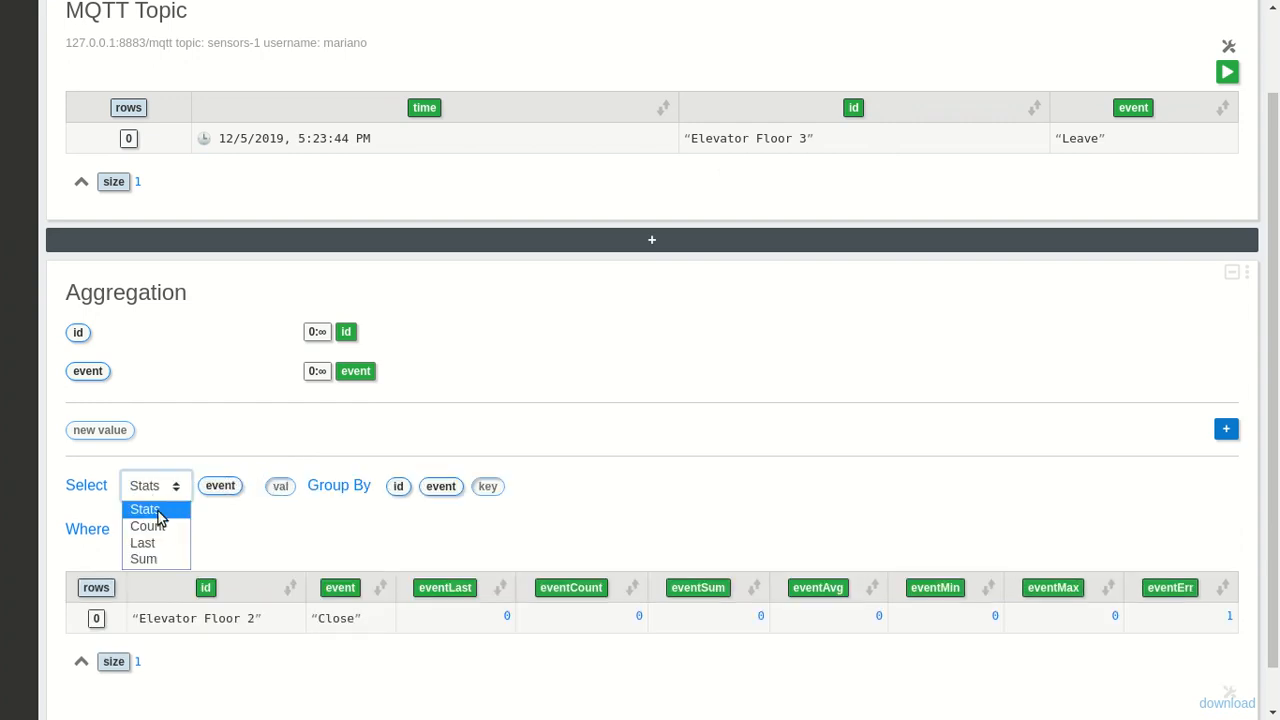
{"action": "left_click", "coordinate": [148, 526]}
Open the aggregation's settings and set its eviction policy to Evict above size limit.
{"action": "scroll", "coordinate": [690, 450], "scroll_direction": "down", "scroll_amount": 1}
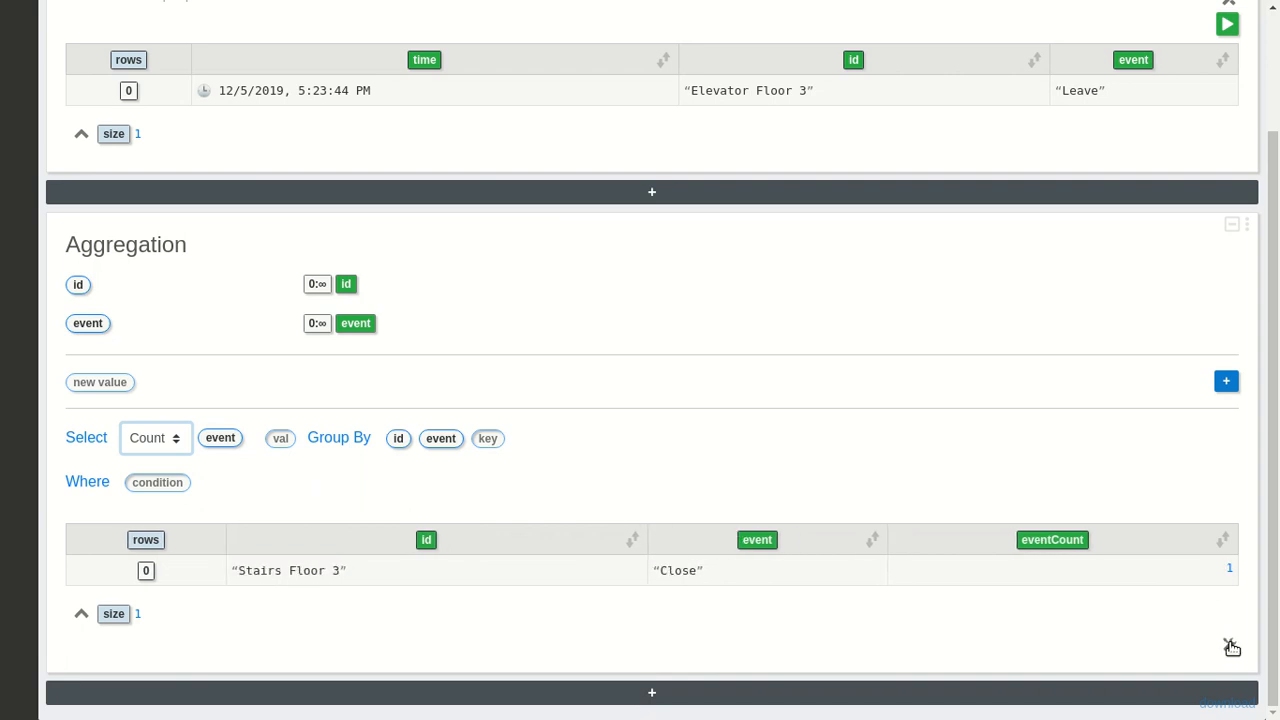
{"action": "left_click", "coordinate": [1231, 647]}
{"action": "scroll", "coordinate": [1243, 606], "scroll_direction": "down", "scroll_amount": 1}
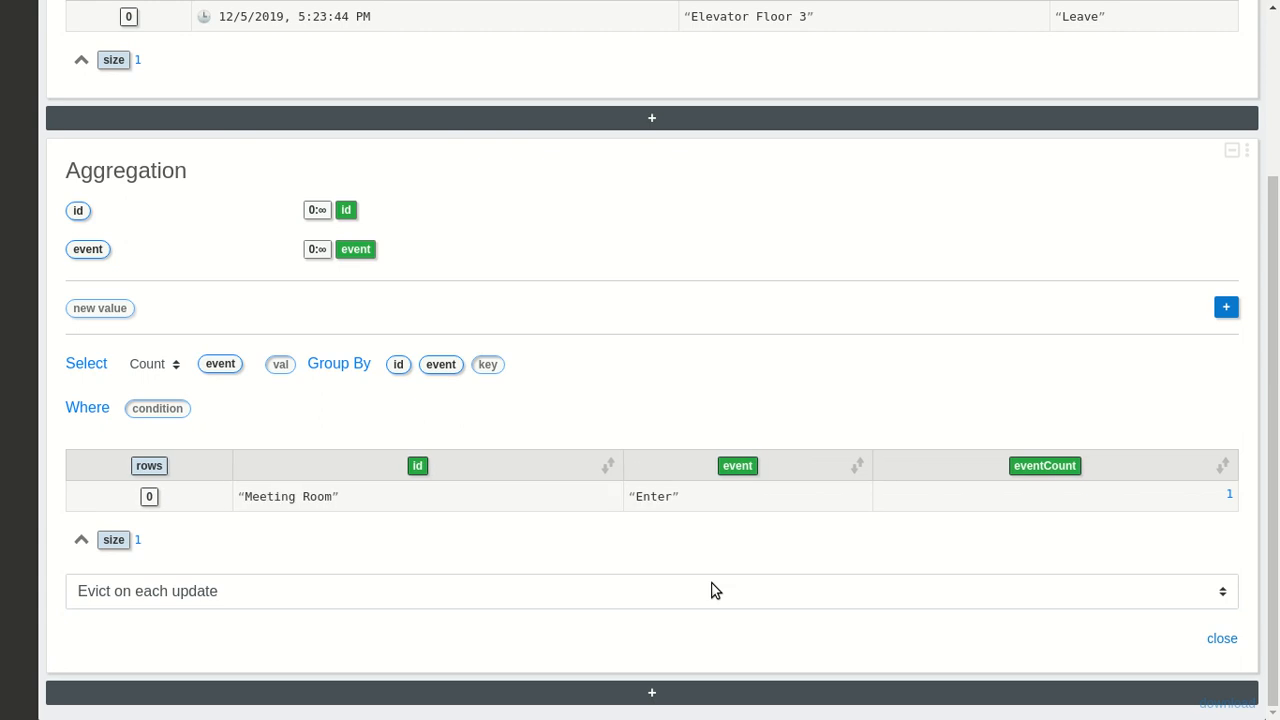
{"action": "left_click", "coordinate": [715, 591]}
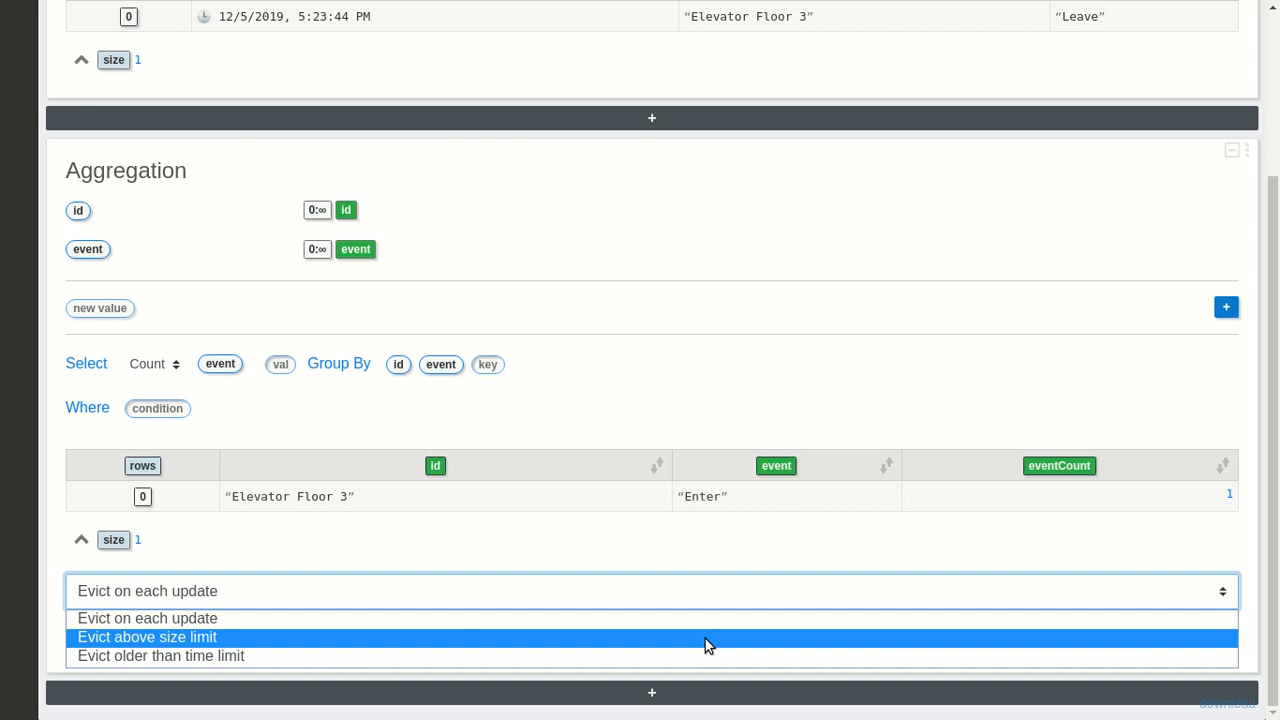
{"action": "left_click", "coordinate": [705, 637]}
{"action": "scroll", "coordinate": [1256, 593], "scroll_direction": "down", "scroll_amount": 2}
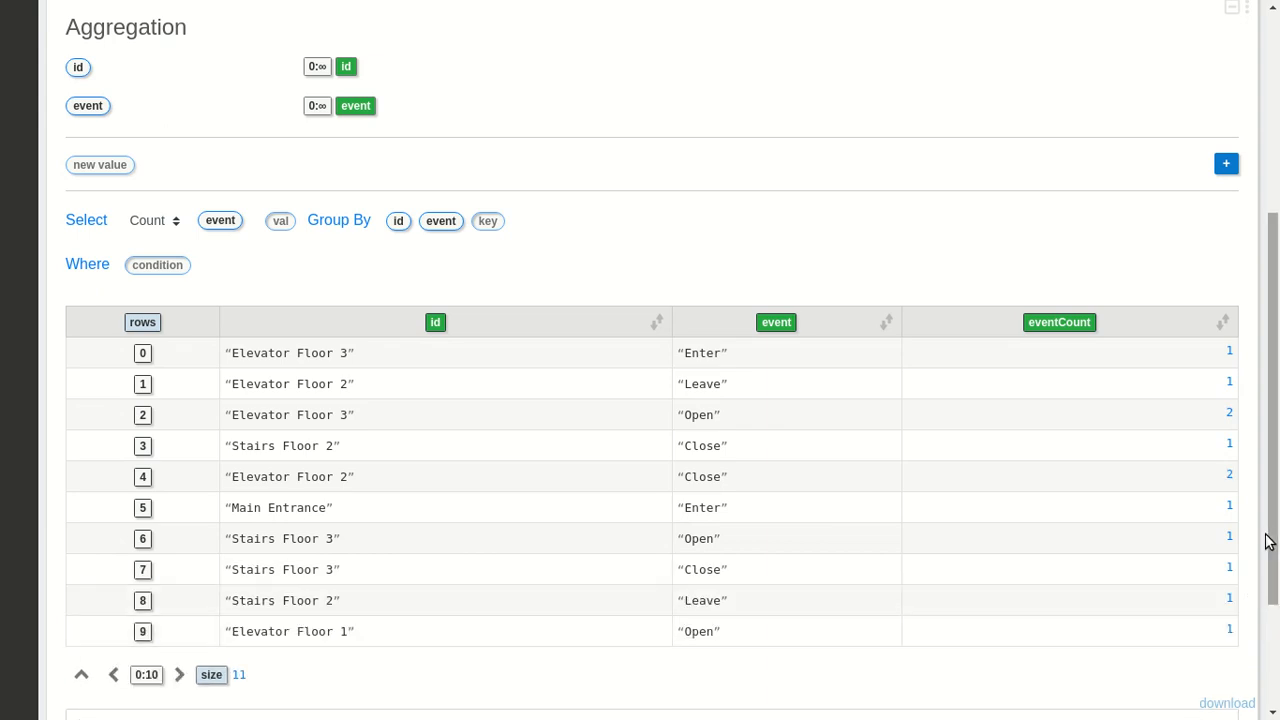
{"action": "scroll", "coordinate": [1265, 540], "scroll_direction": "down", "scroll_amount": 2}
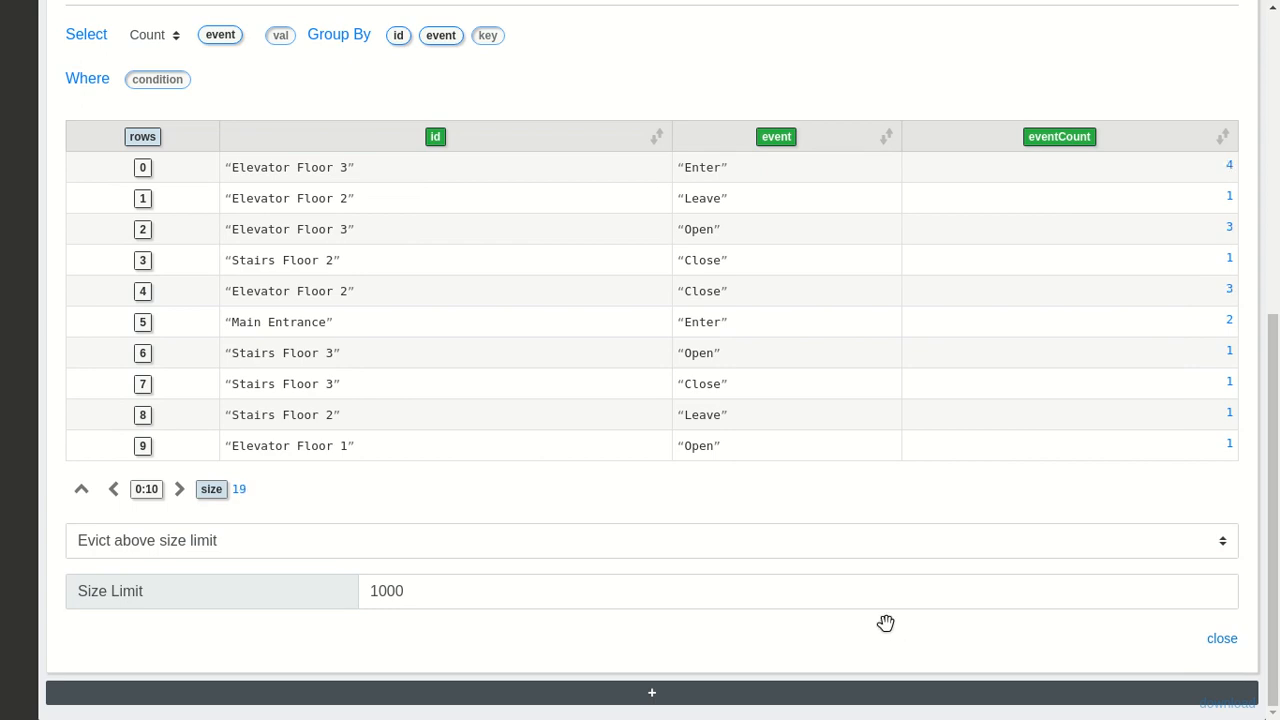
Change the aggregation's eviction policy to Evict older than time limit.
{"action": "left_click", "coordinate": [865, 550]}
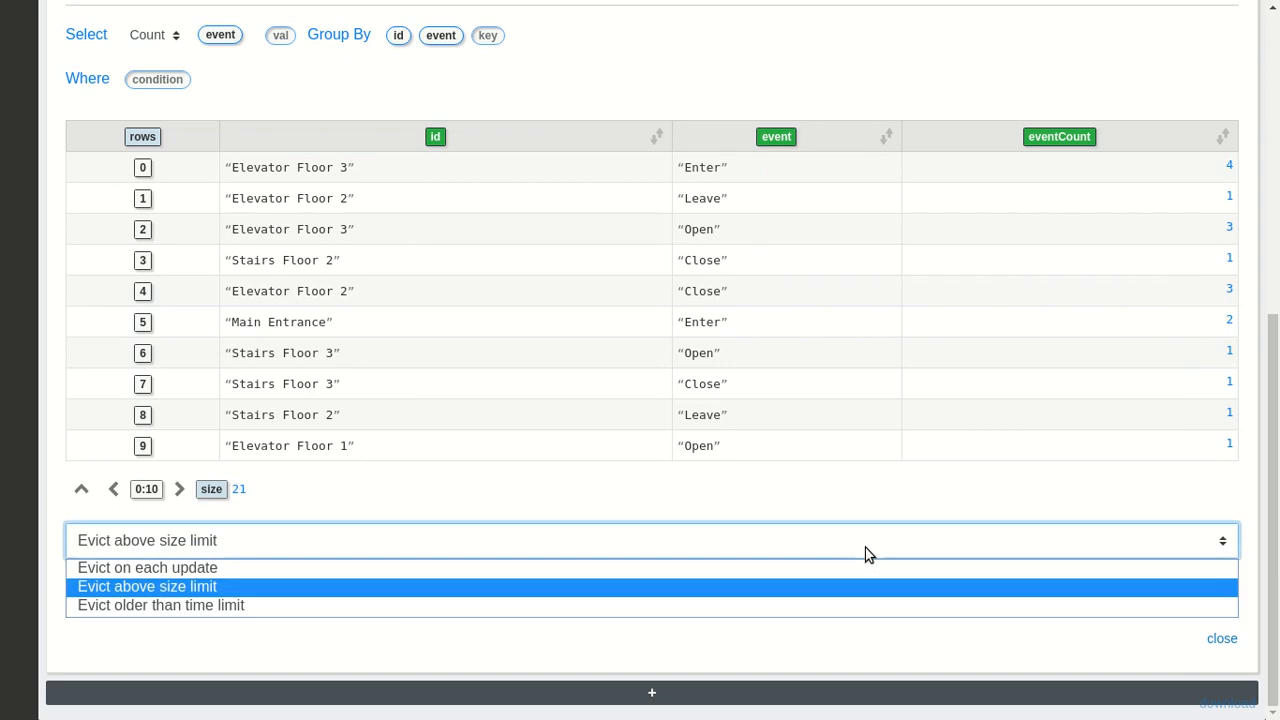
{"action": "left_click", "coordinate": [838, 605]}
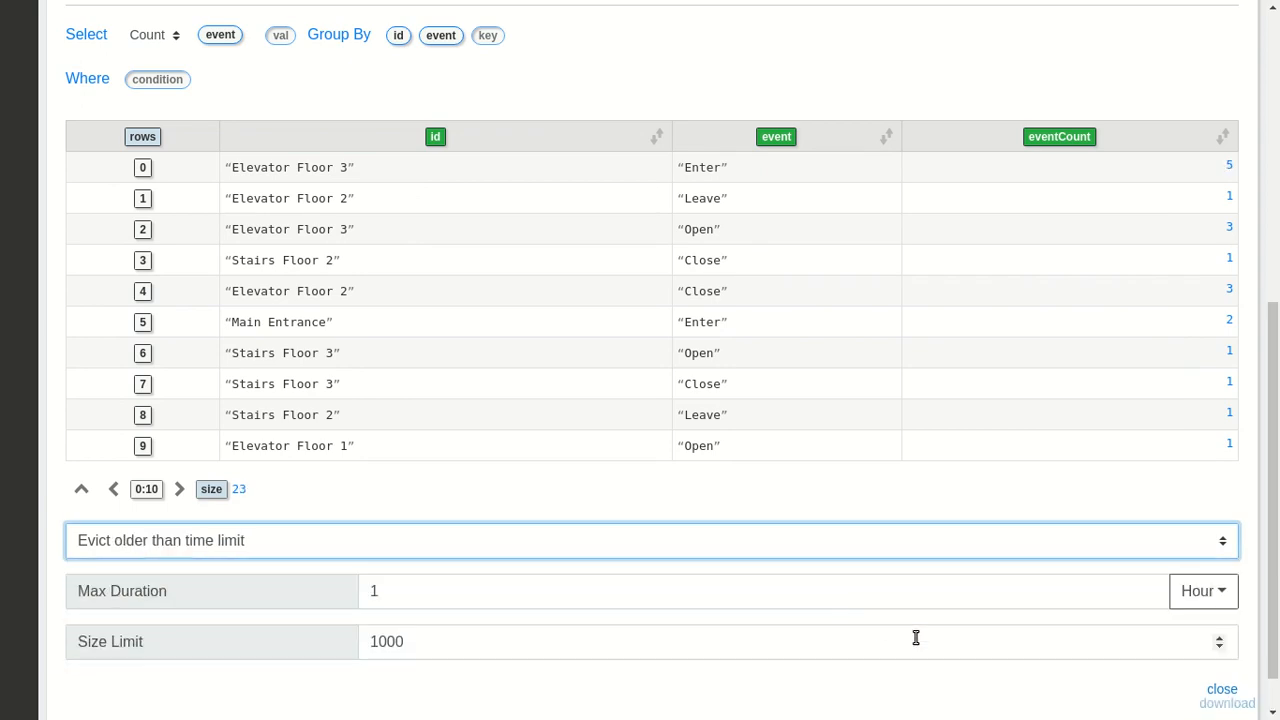
{"action": "scroll", "coordinate": [1268, 550], "scroll_direction": "down", "scroll_amount": 1}
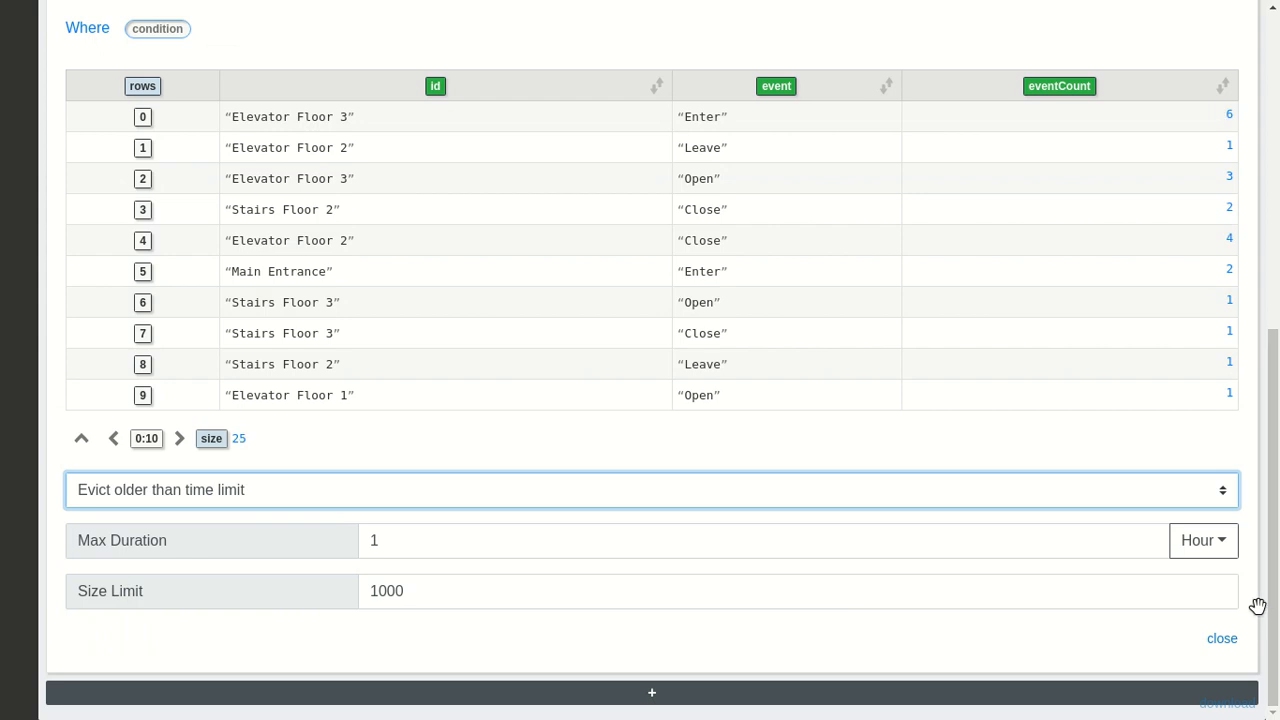
Try a max duration of 12 hours for the eviction and restore it to 1 hour.
{"action": "left_click", "coordinate": [403, 542]}
{"action": "type", "text": "2"}
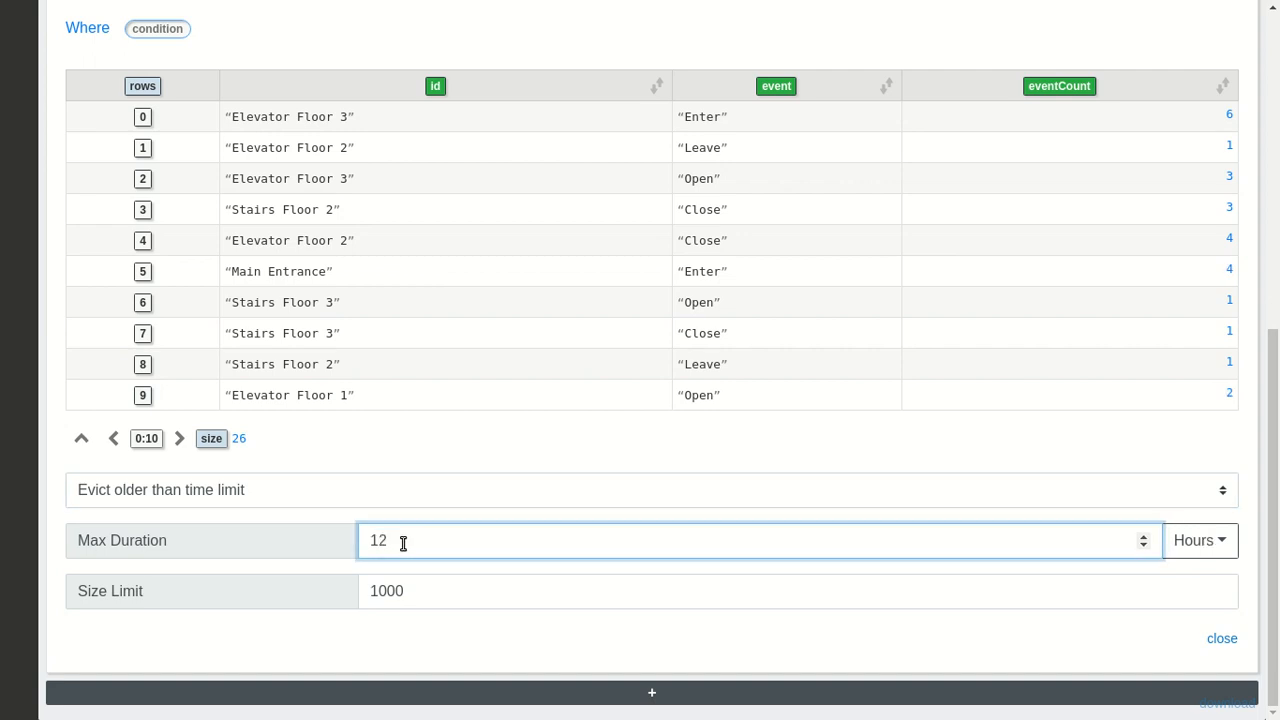
{"action": "key", "text": "BackSpace"}
{"action": "left_click", "coordinate": [1262, 588]}
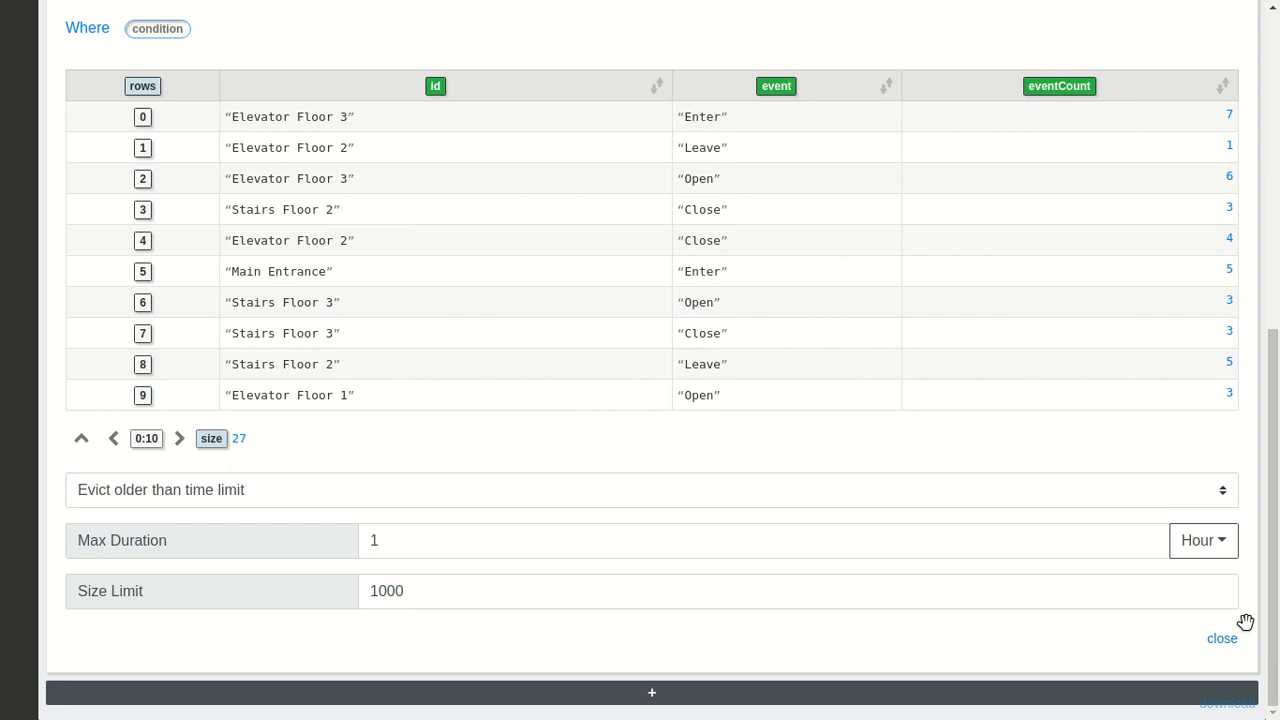
Close the eviction settings and sort the aggregation output by id and event.
{"action": "left_click", "coordinate": [1220, 638]}
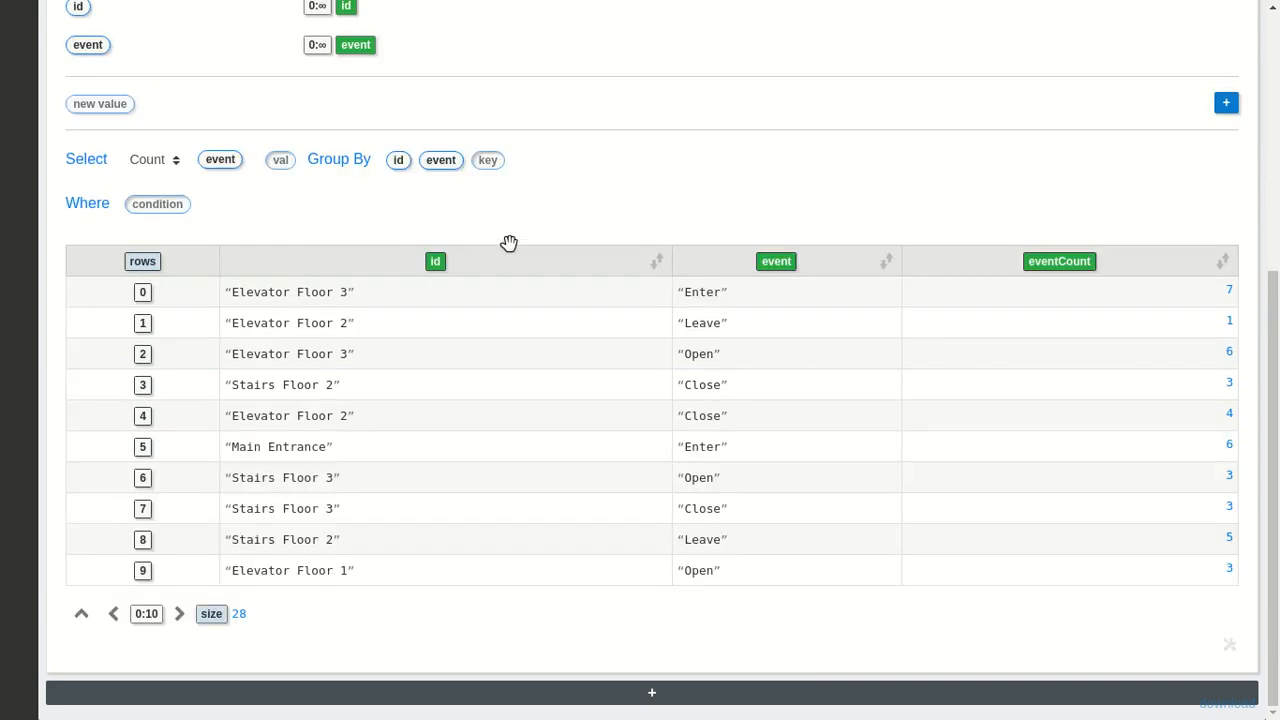
{"action": "left_click", "coordinate": [656, 259]}
{"action": "left_click", "coordinate": [885, 261]}
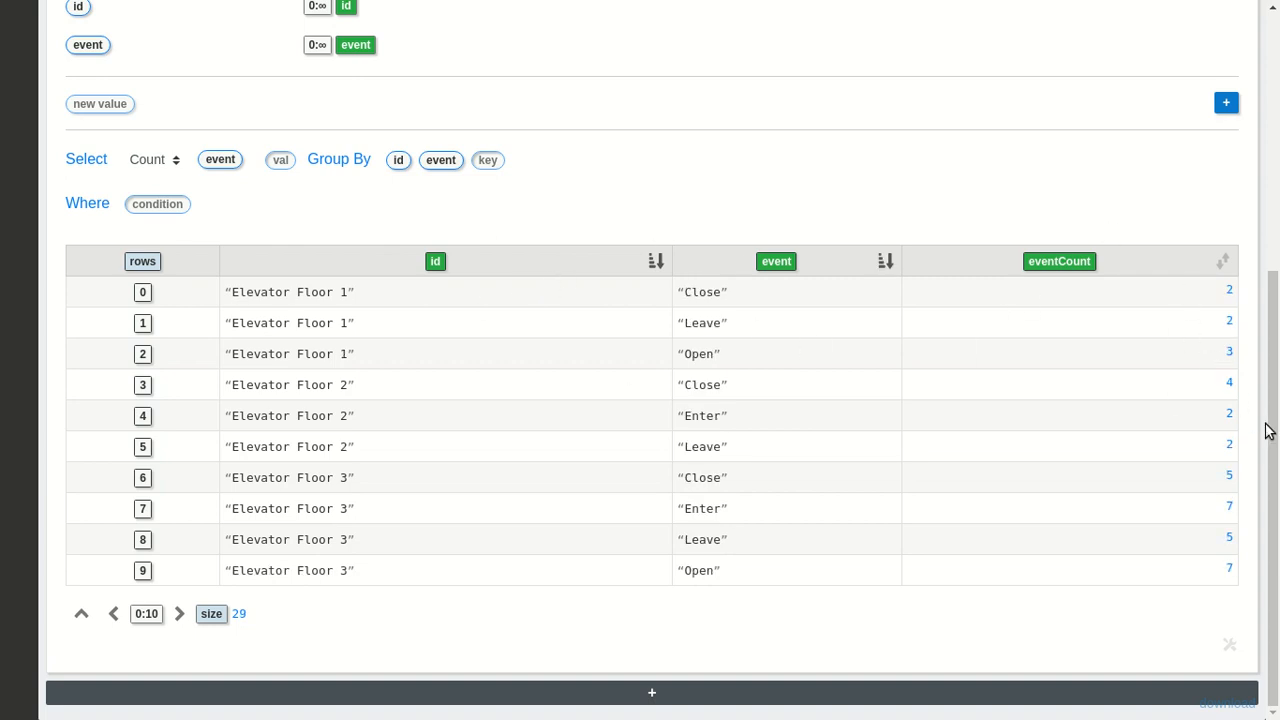
Add a Chart cell below the aggregation and collapse the aggregation's output rows.
{"action": "left_click", "coordinate": [976, 702]}
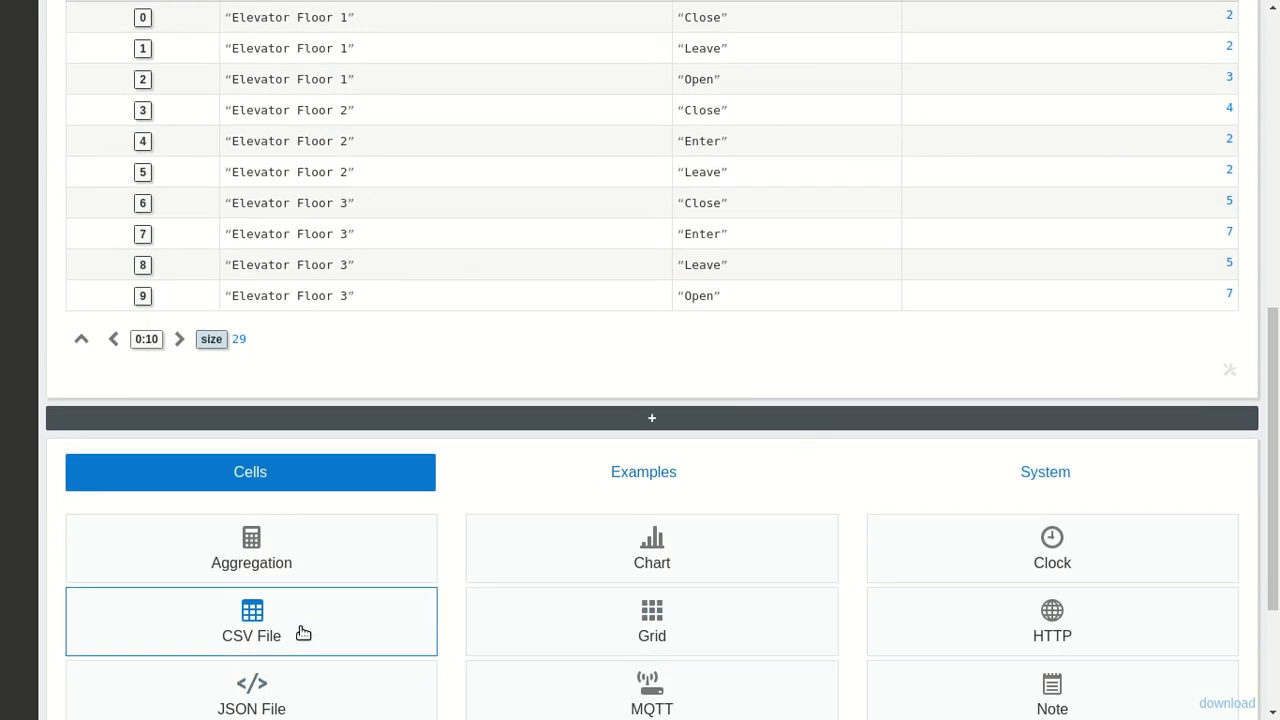
{"action": "left_click", "coordinate": [537, 569]}
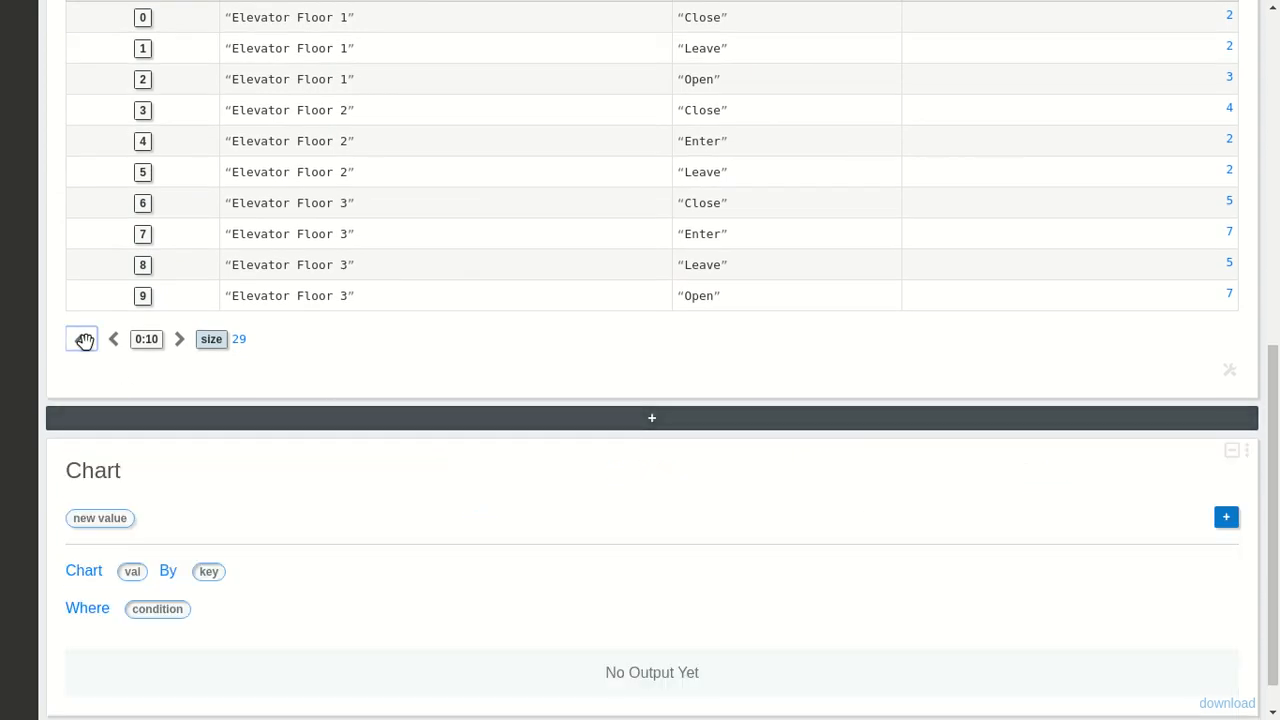
{"action": "left_click", "coordinate": [81, 339]}
Chart the aggregation's eventCount by id and event.
{"action": "left_click_drag", "start_coordinate": [1034, 254], "coordinate": [142, 529]}
{"action": "scroll", "coordinate": [483, 323], "scroll_direction": "up", "scroll_amount": 2}
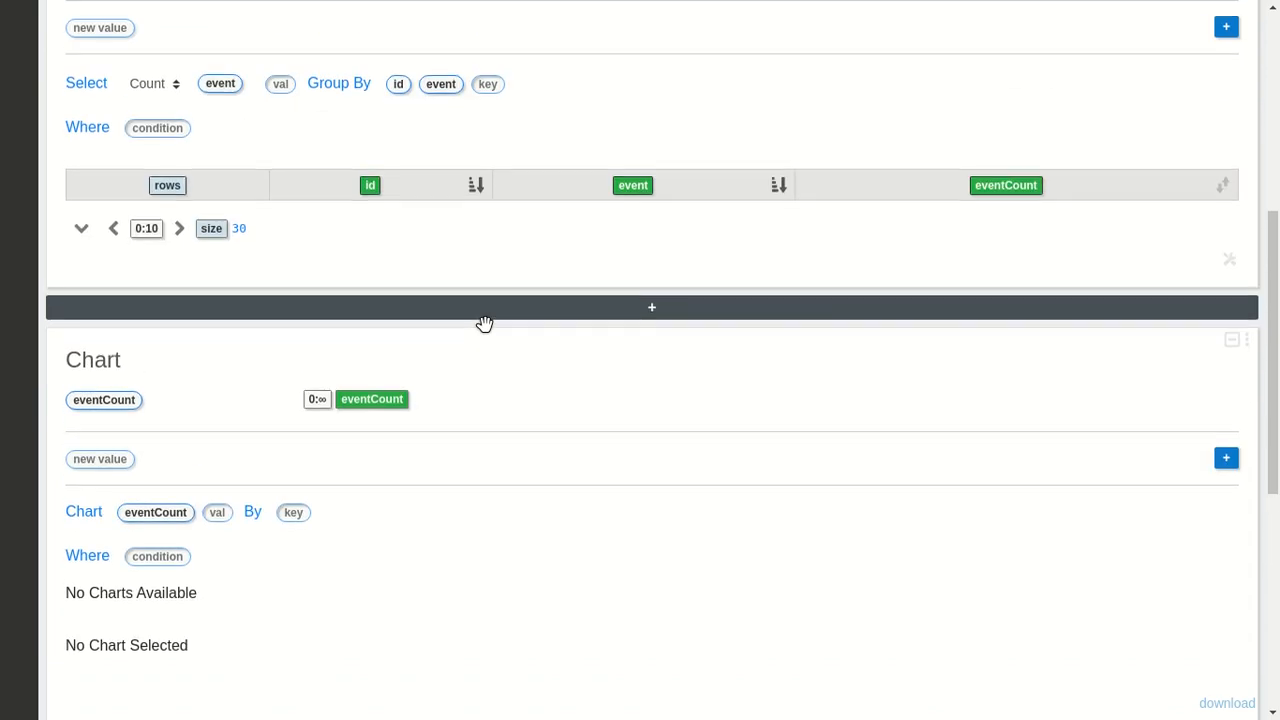
{"action": "left_click_drag", "start_coordinate": [370, 181], "coordinate": [294, 512]}
{"action": "left_click_drag", "start_coordinate": [633, 186], "coordinate": [330, 551]}
Set the chart type to Heatmap and inspect the event counts of its cells.
{"action": "scroll", "coordinate": [657, 503], "scroll_direction": "down", "scroll_amount": 2}
{"action": "left_click", "coordinate": [659, 447]}
{"action": "left_click", "coordinate": [638, 492]}
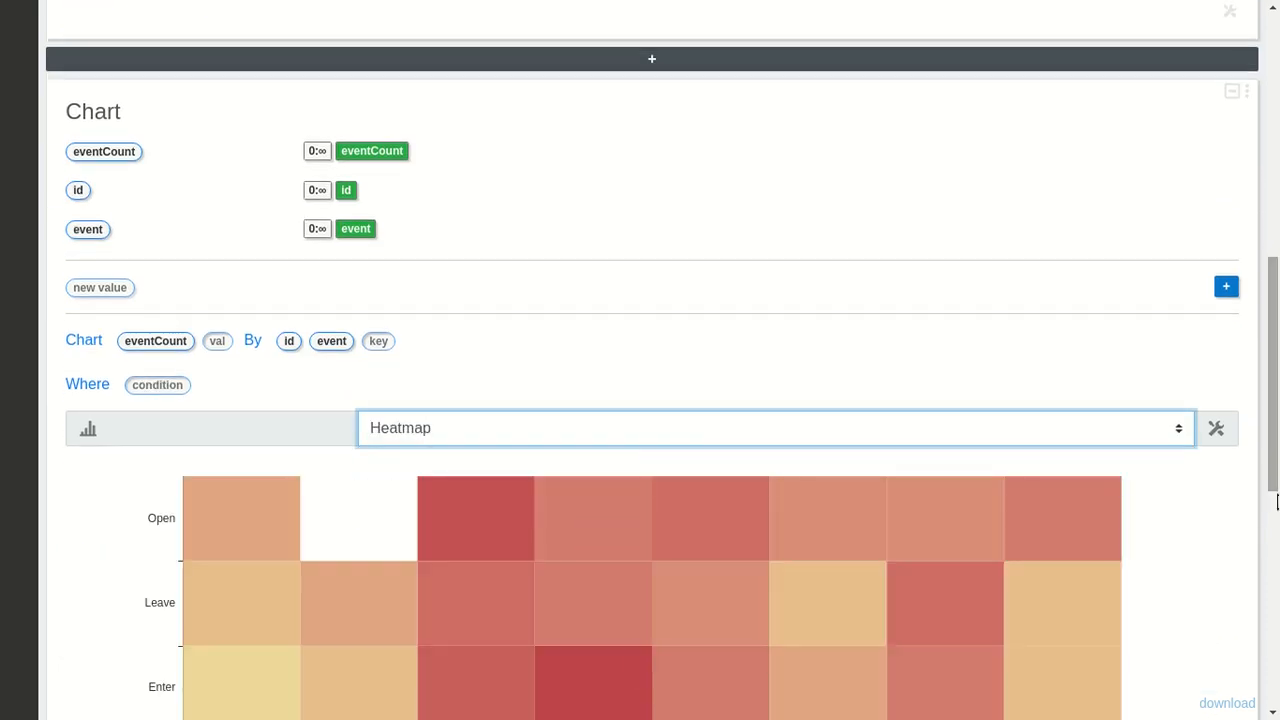
{"action": "left_click_drag", "start_coordinate": [1273, 461], "coordinate": [1275, 561]}
{"action": "mouse_move", "coordinate": [589, 437]}
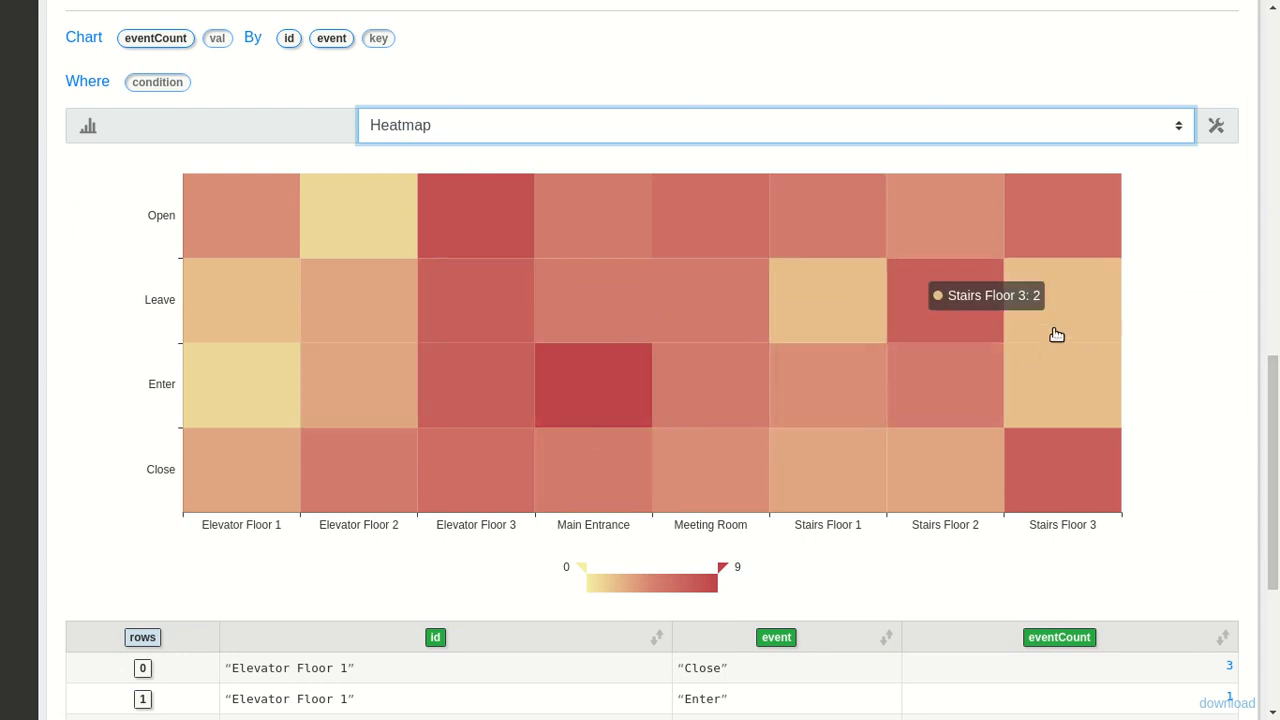
{"action": "mouse_move", "coordinate": [980, 329]}
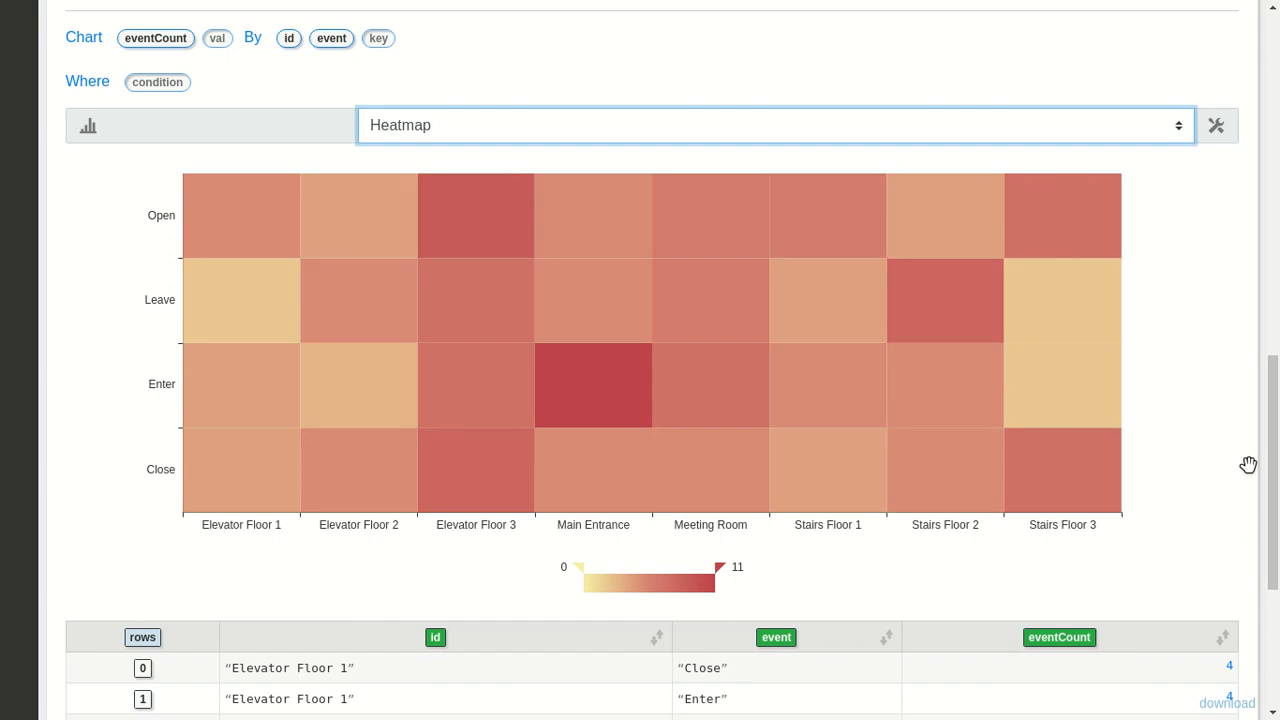
{"action": "left_click_drag", "start_coordinate": [1268, 460], "coordinate": [1268, 125]}
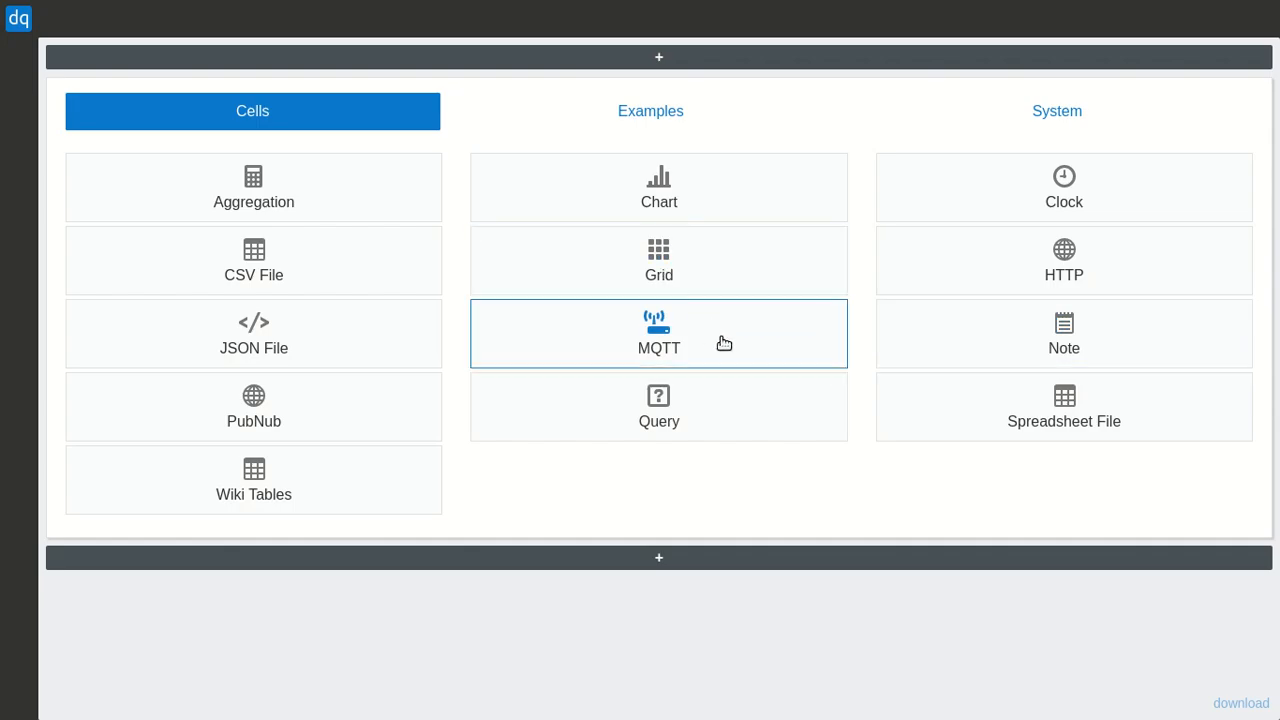
Add an MQTT cell to the empty page and set its topic to sensors-2.
{"action": "left_click", "coordinate": [724, 343]}
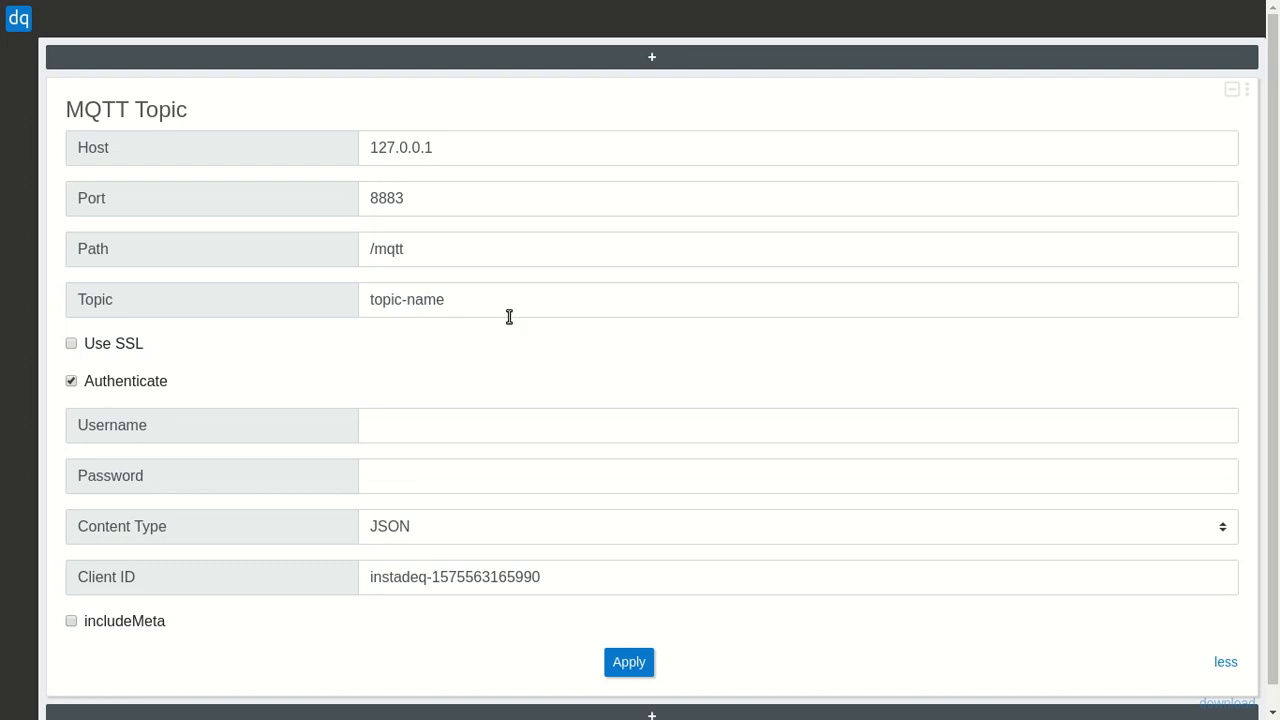
{"action": "triple_click", "coordinate": [465, 305]}
{"action": "type", "text": "sensors-2"}
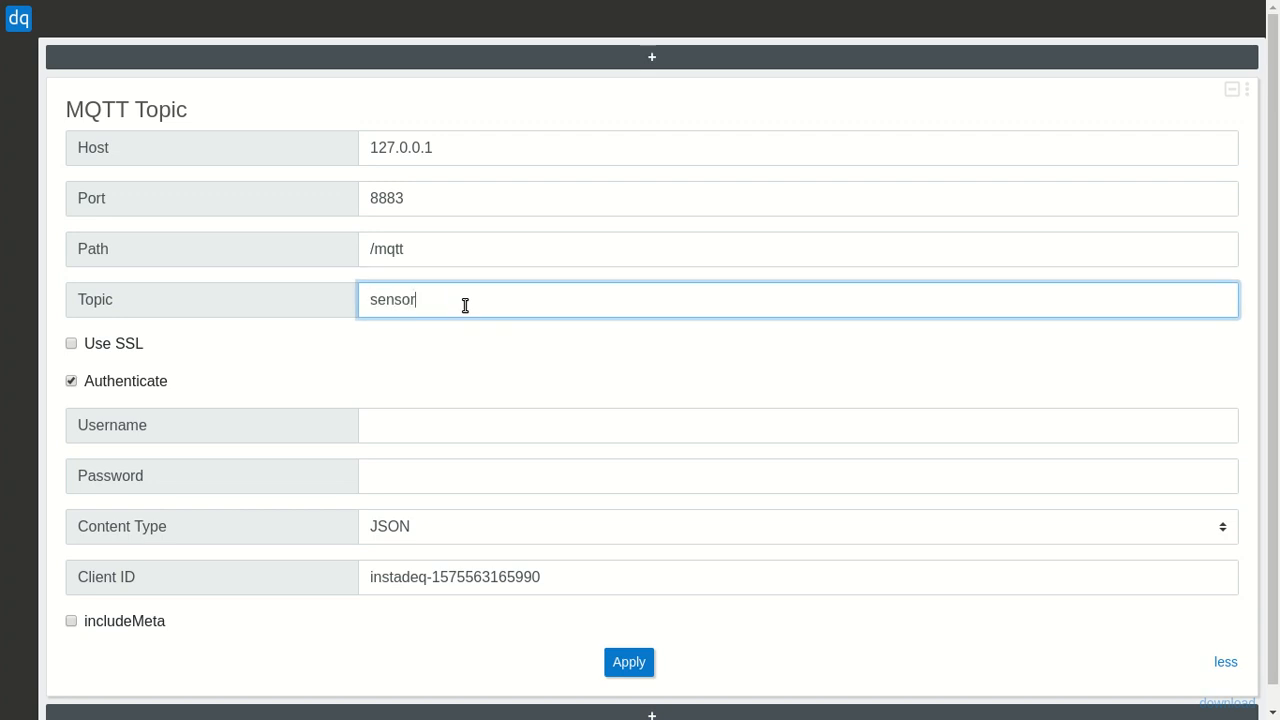
Enter the account username and password, and apply the MQTT settings to receive the topic's JSON messages.
{"action": "left_click", "coordinate": [437, 426]}
{"action": "type", "text": "mariano"}
{"action": "key", "text": "Tab"}
{"action": "type", "text": "••••••"}
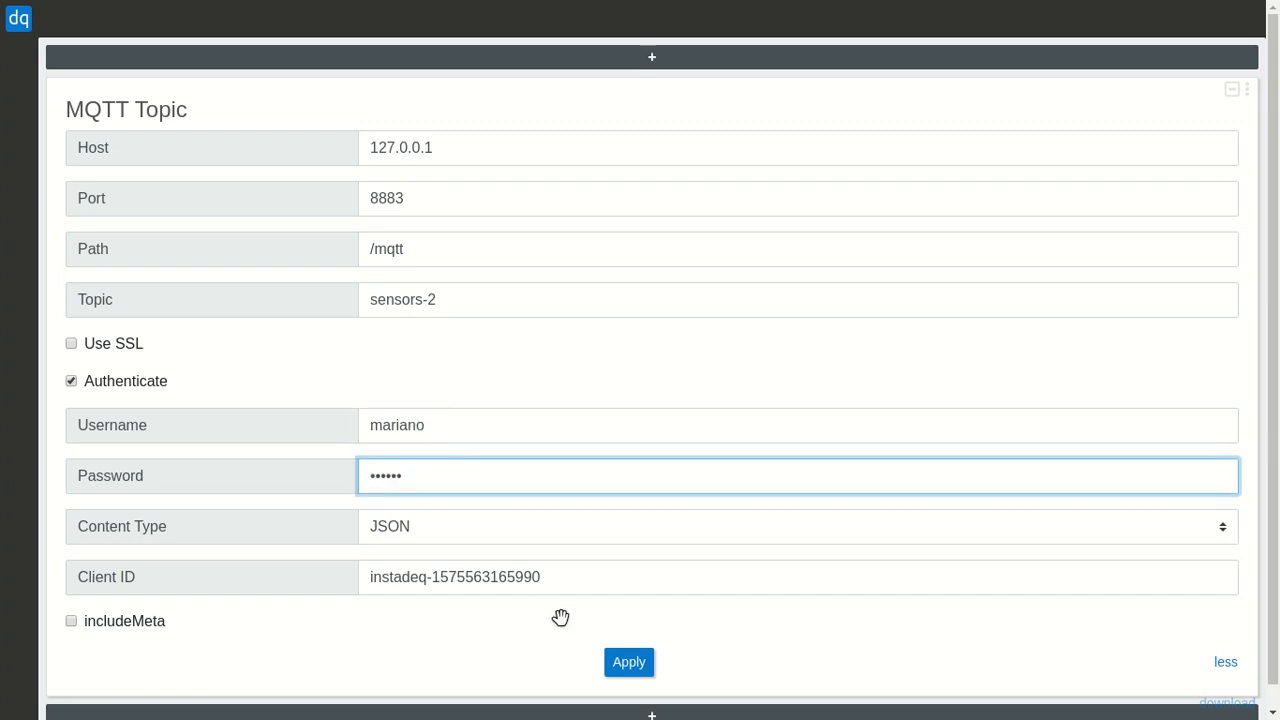
{"action": "left_click", "coordinate": [629, 662]}
{"action": "scroll", "coordinate": [670, 498], "scroll_direction": "down", "scroll_amount": 1}
{"action": "scroll", "coordinate": [670, 498], "scroll_direction": "down", "scroll_amount": 3}
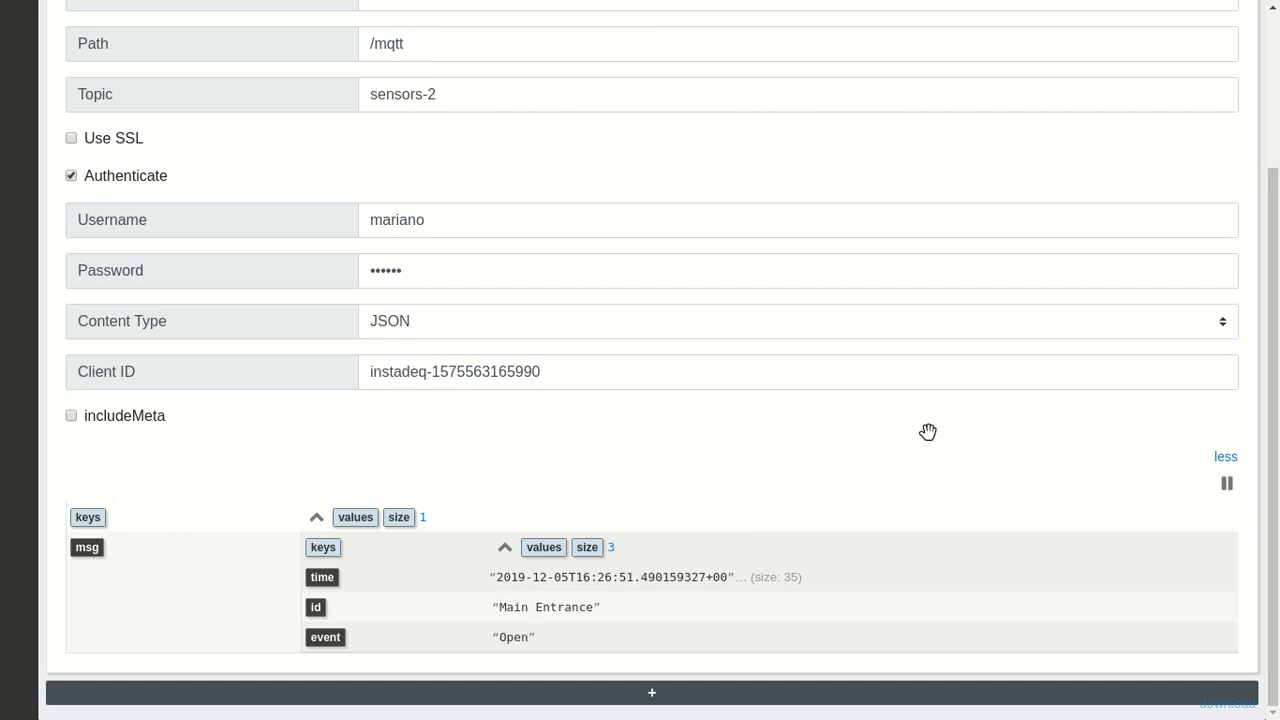
{"action": "scroll", "coordinate": [928, 432], "scroll_direction": "up", "scroll_amount": 2}
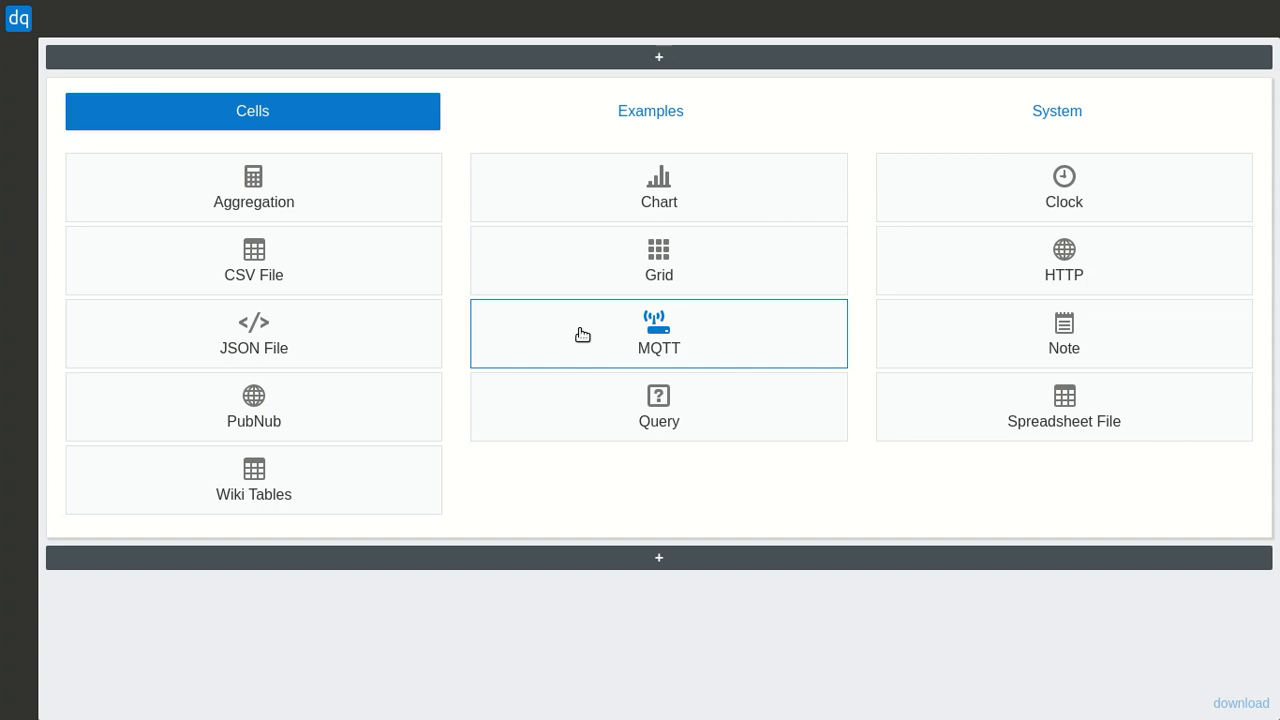
Add a PubNub cell to the empty page.
{"action": "left_click", "coordinate": [408, 412]}
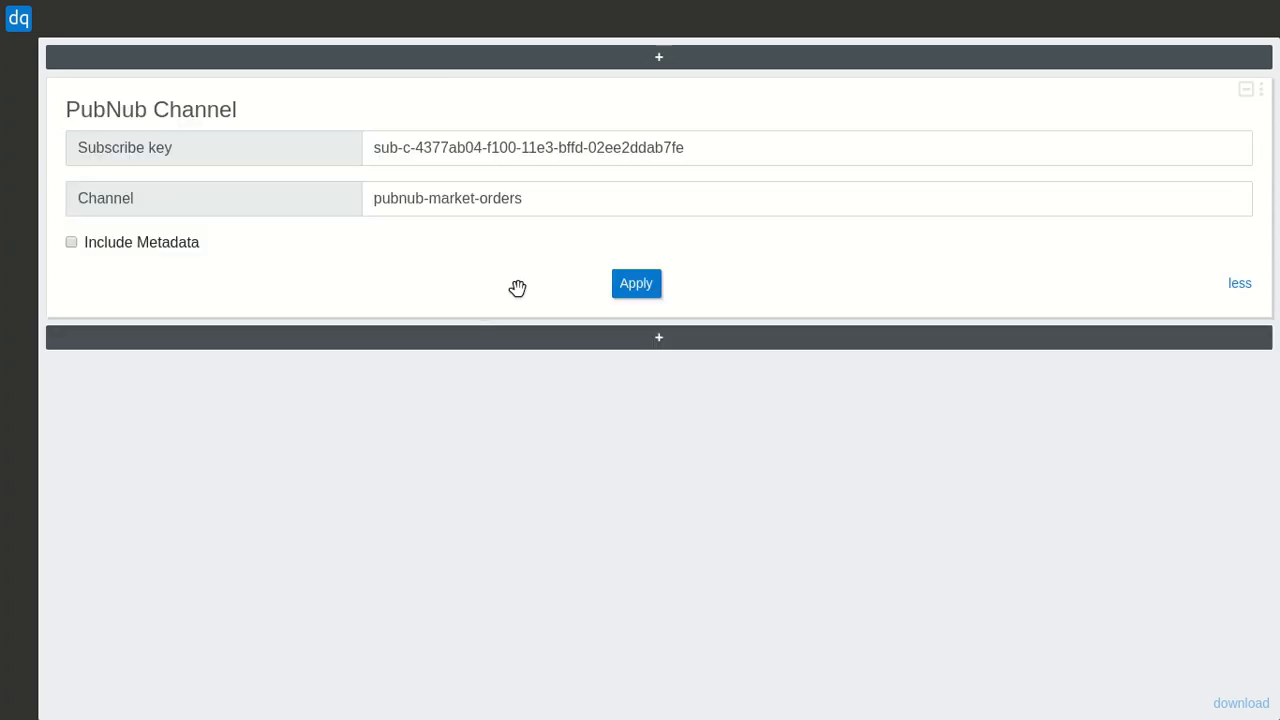